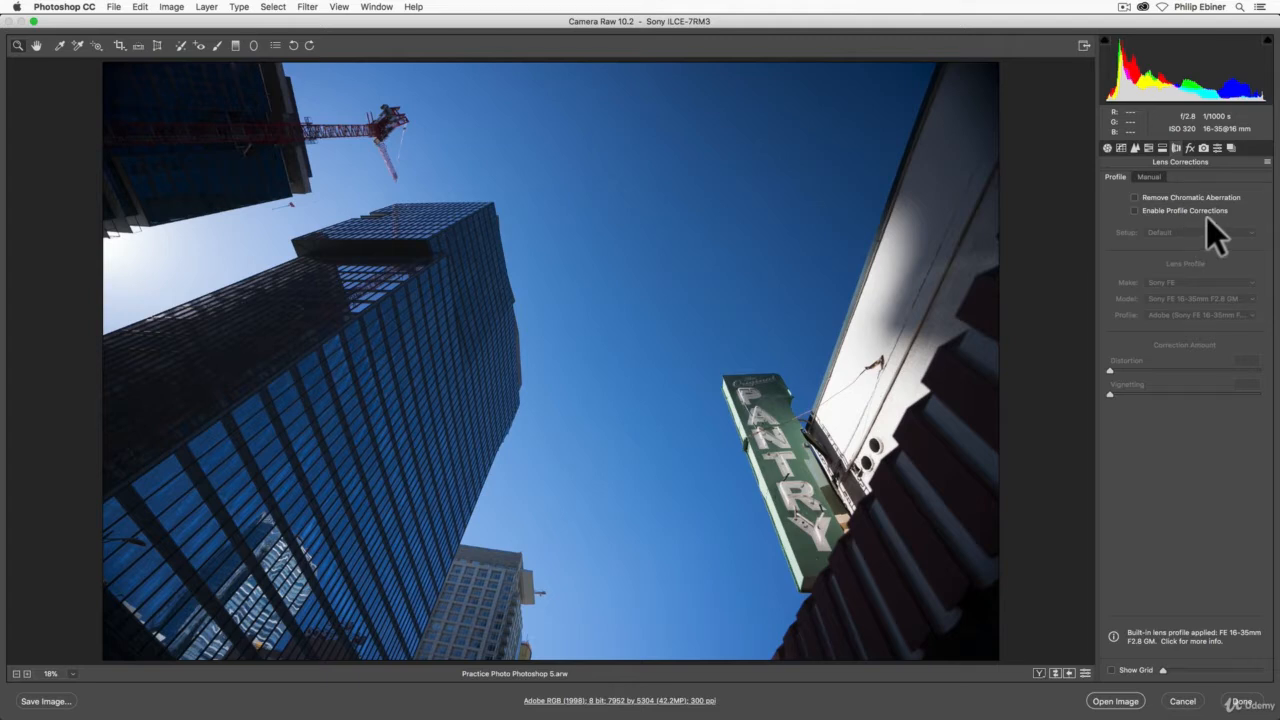
Step: Enable the lens profile corrections, comparing the photo with and without them, and look through the available lens makes
{"action": "left_click", "coordinate": [1134, 211]}
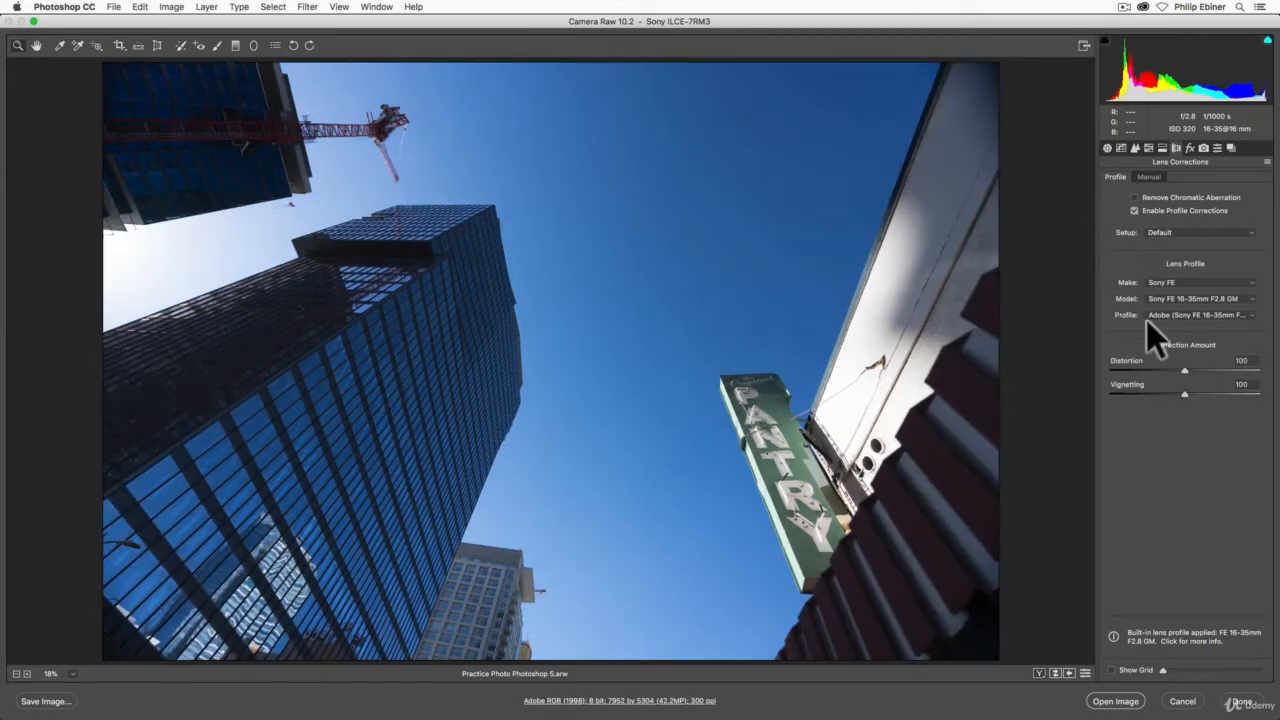
{"action": "left_click", "coordinate": [1135, 208]}
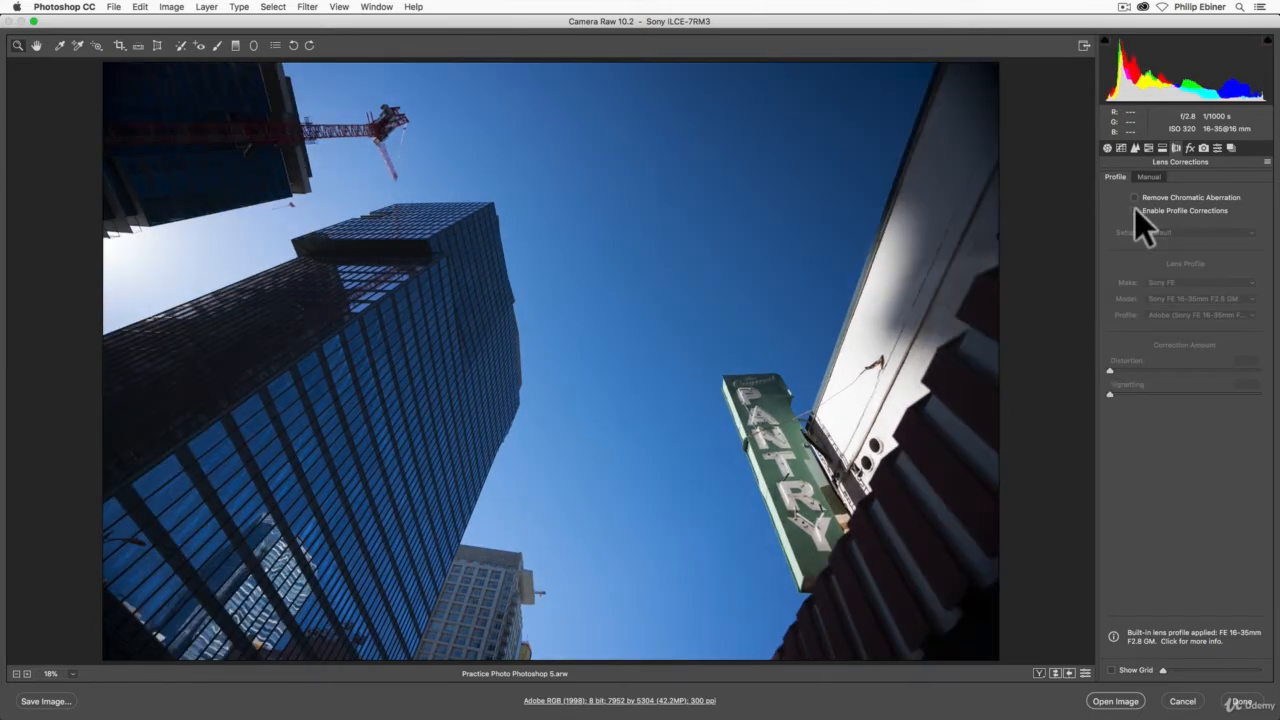
{"action": "left_click", "coordinate": [1135, 208]}
{"action": "left_click", "coordinate": [1135, 210]}
{"action": "left_click", "coordinate": [1134, 210]}
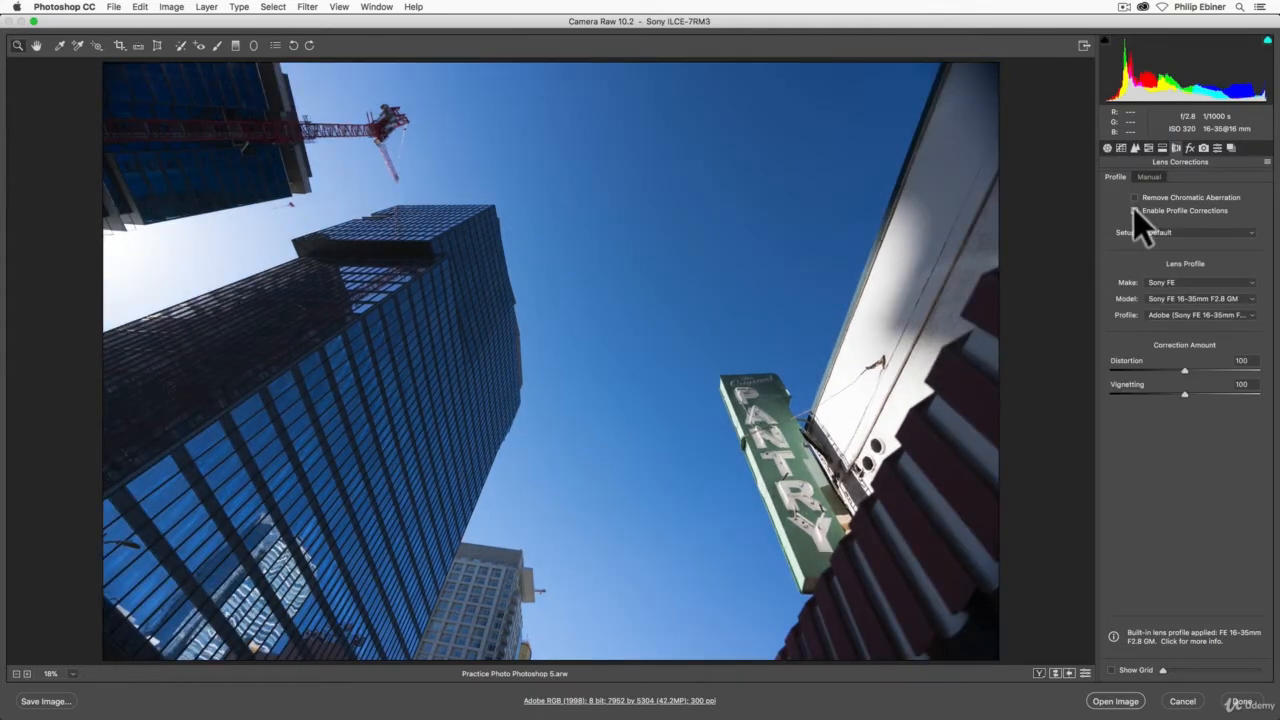
{"action": "left_click", "coordinate": [1134, 210]}
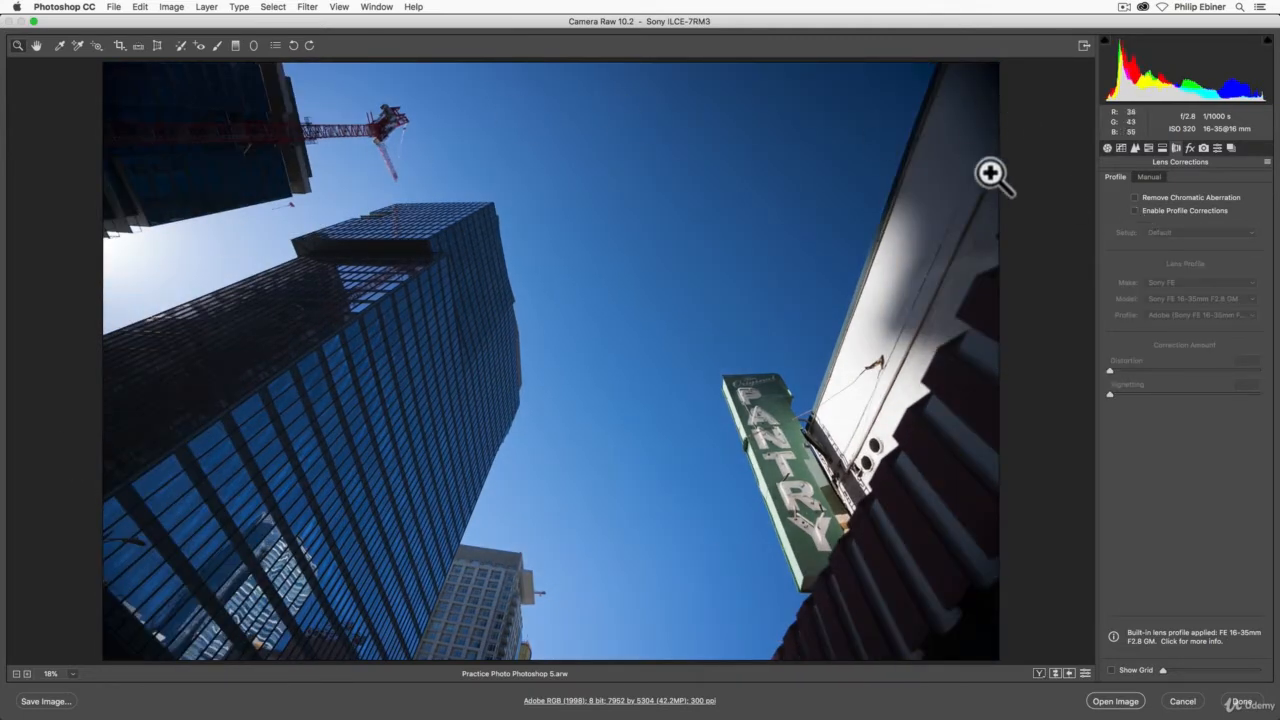
{"action": "left_click", "coordinate": [1136, 210]}
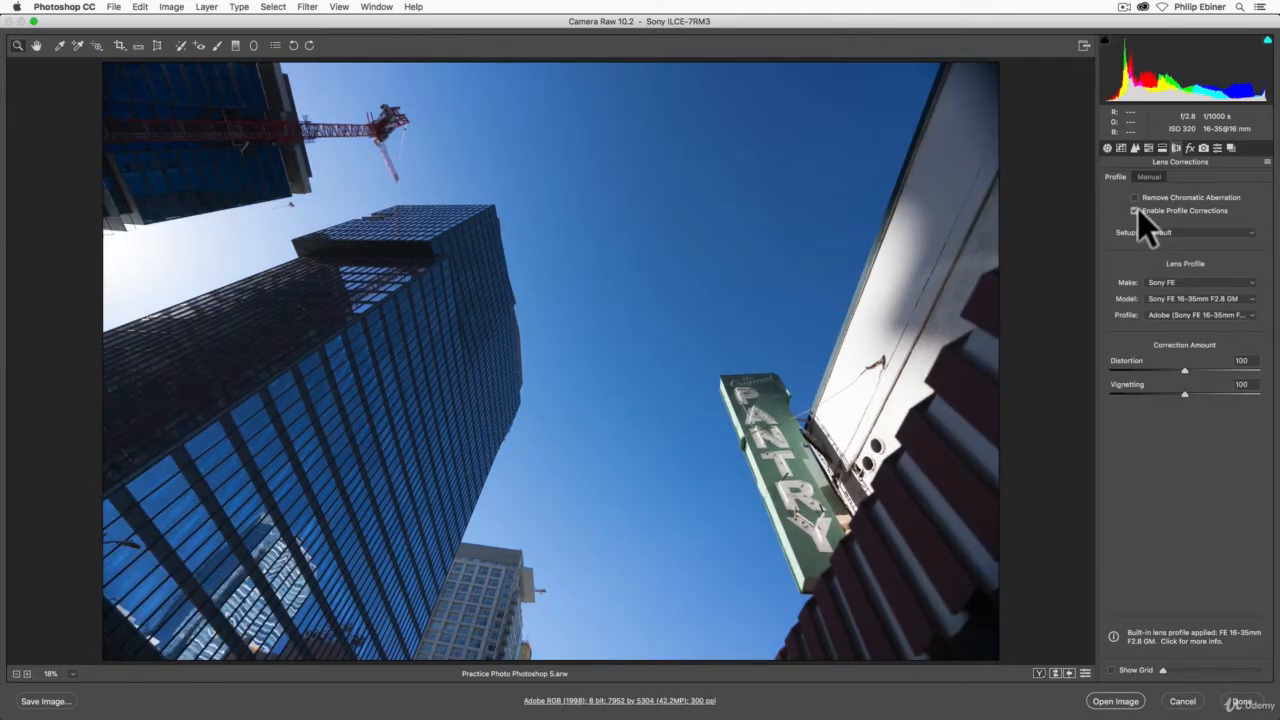
{"action": "left_click", "coordinate": [1136, 210]}
{"action": "left_click", "coordinate": [1136, 210]}
{"action": "left_click", "coordinate": [1169, 281]}
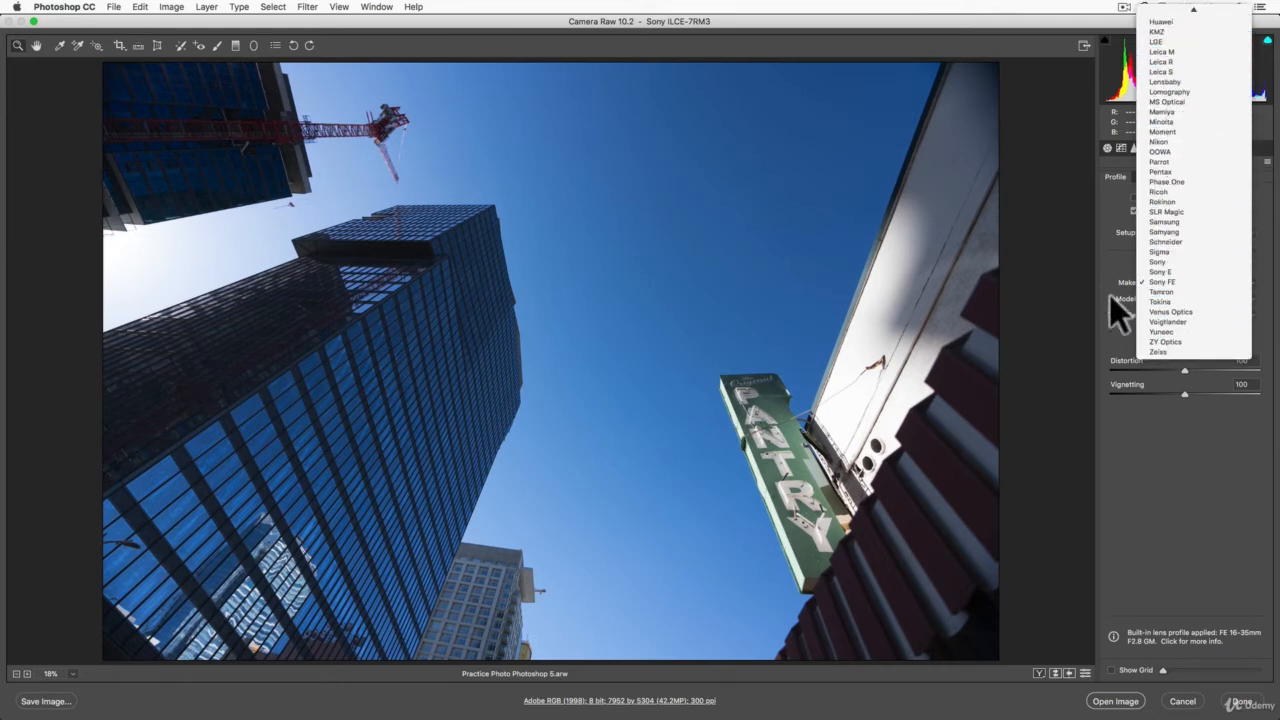
{"action": "left_click", "coordinate": [1108, 250]}
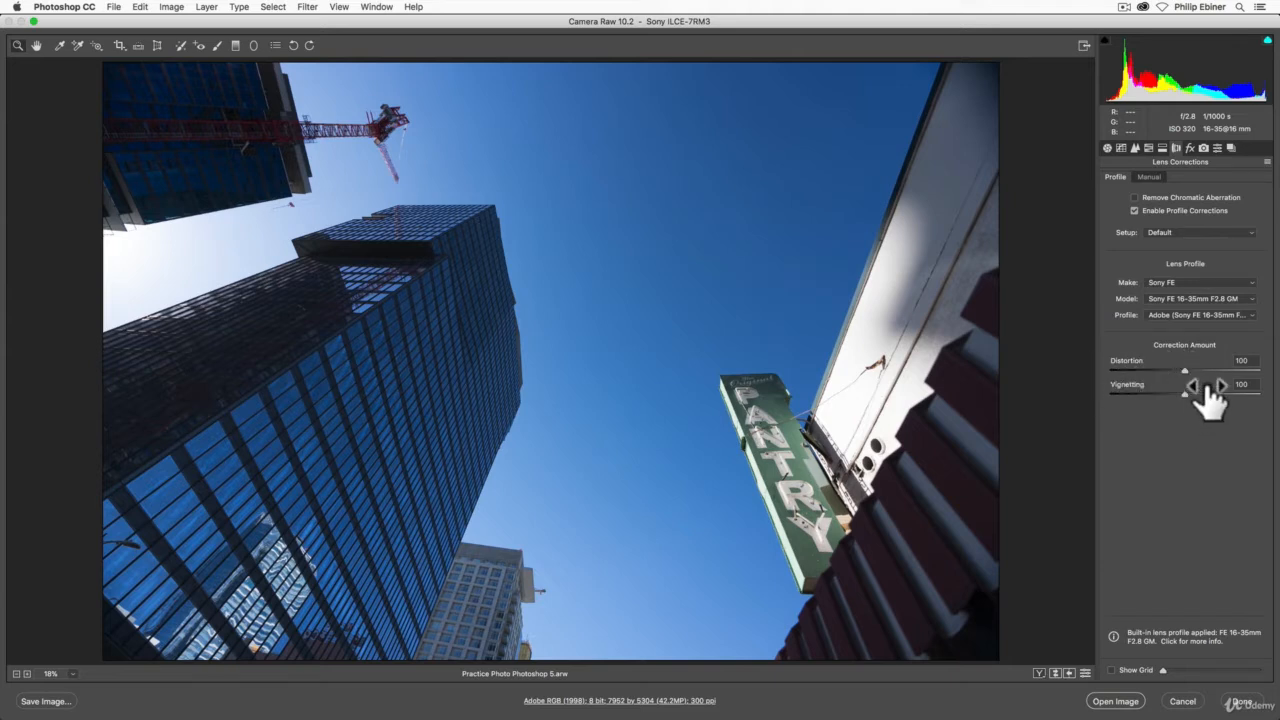
Step: Try profile vignetting amounts of 121 and 0 and a profile distortion amount of 200, resetting each to 100
{"action": "mouse_move", "coordinate": [1186, 394]}
{"action": "left_mouse_down"}
{"action": "mouse_move", "coordinate": [1090, 395]}
{"action": "mouse_move", "coordinate": [1268, 400]}
{"action": "mouse_move", "coordinate": [1092, 393]}
{"action": "mouse_move", "coordinate": [1202, 392]}
{"action": "left_mouse_up"}
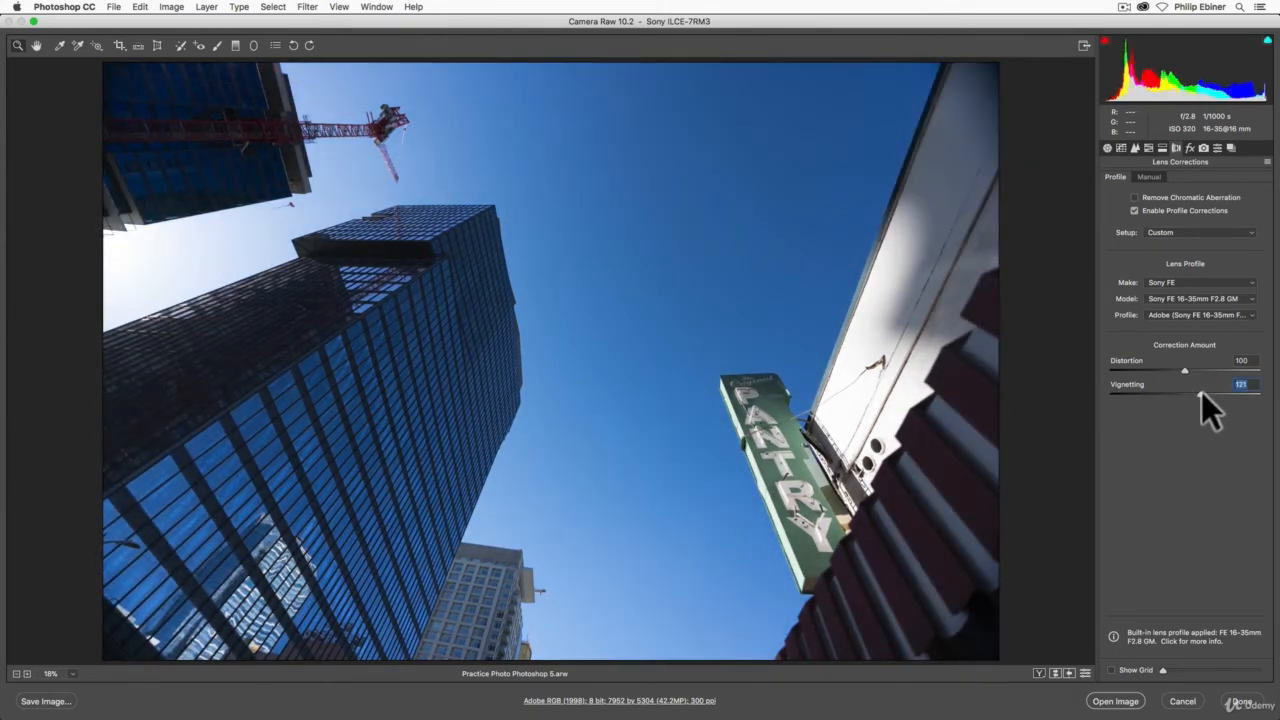
{"action": "double_click", "coordinate": [1201, 394]}
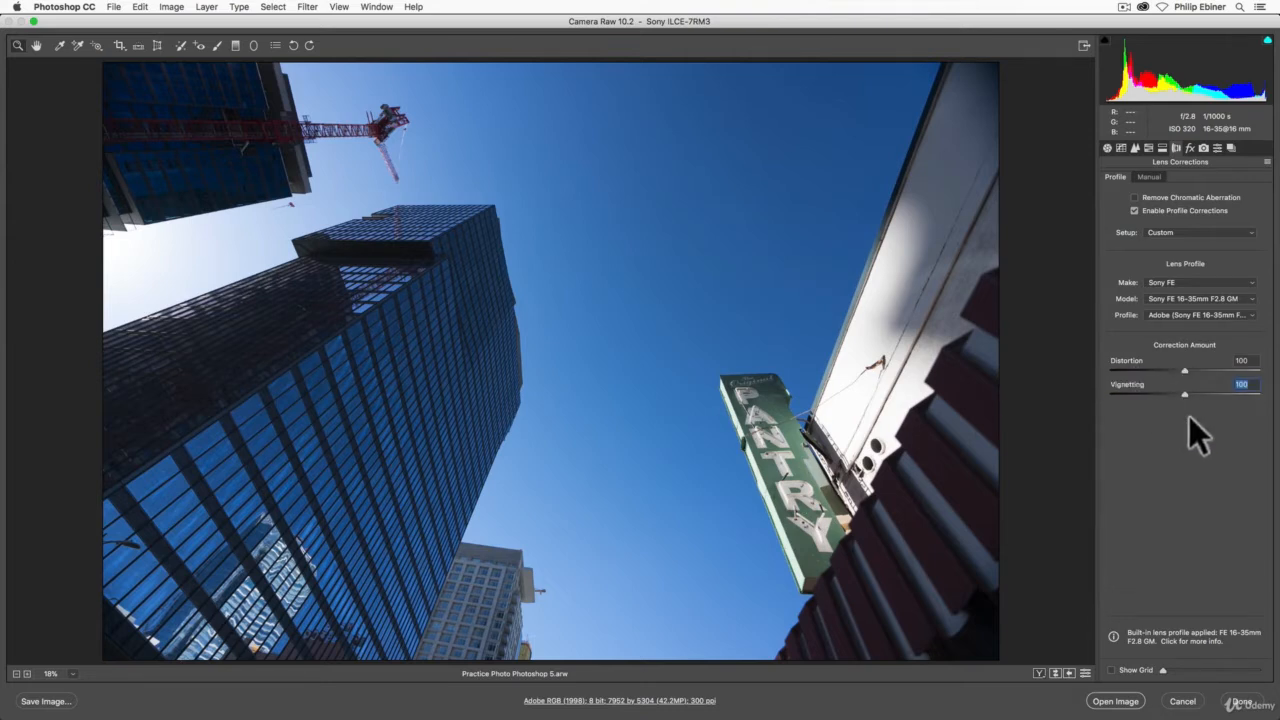
{"action": "left_click_drag", "start_coordinate": [1187, 392], "coordinate": [1105, 395]}
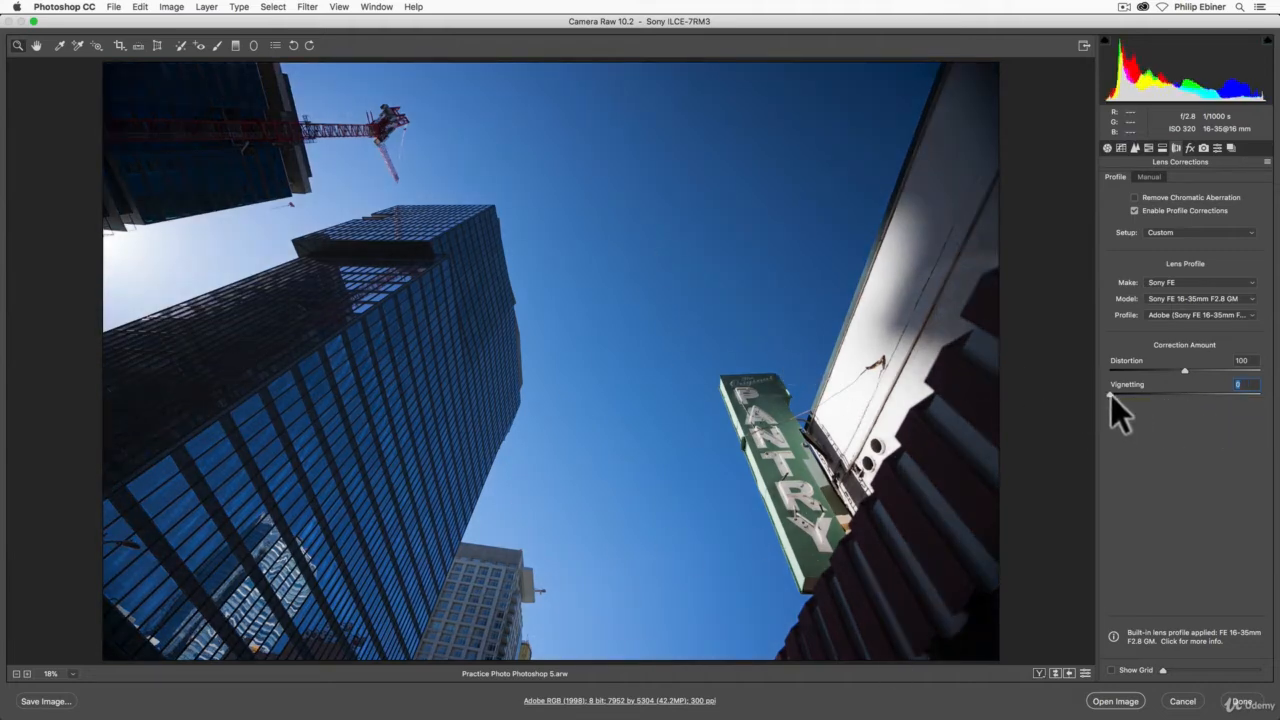
{"action": "double_click", "coordinate": [1111, 395]}
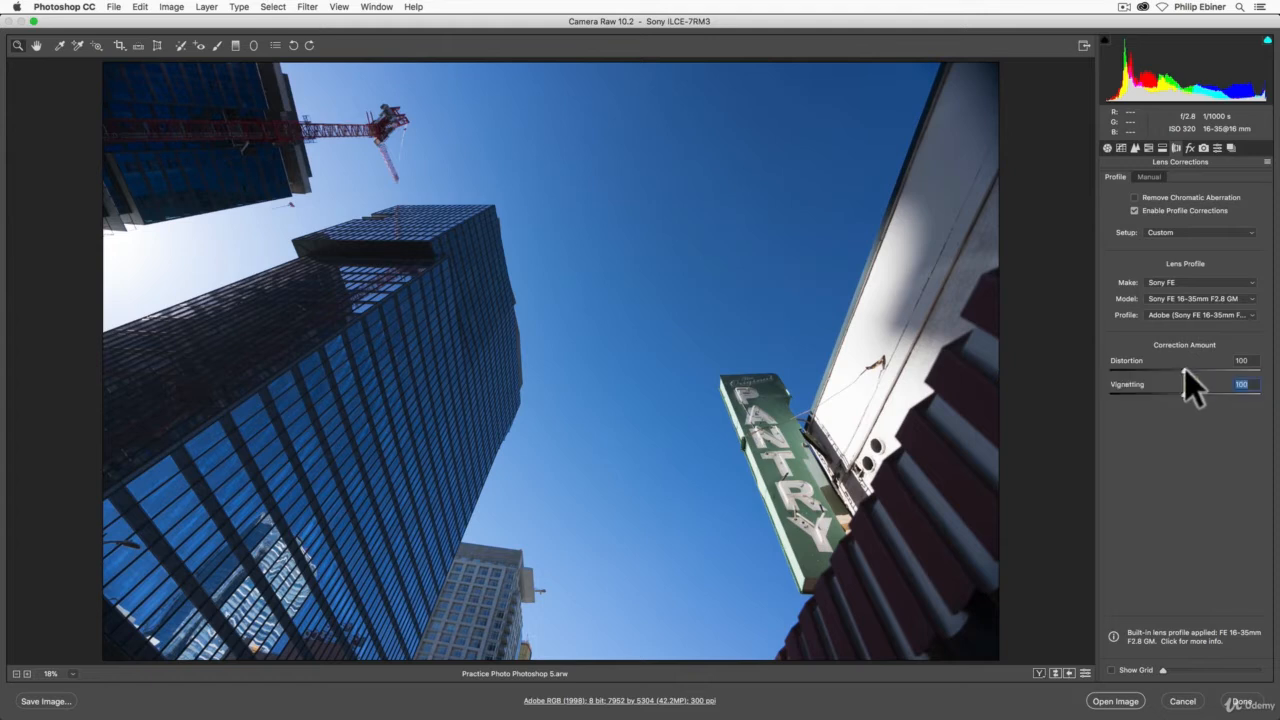
{"action": "left_click_drag", "start_coordinate": [1185, 369], "coordinate": [1275, 372]}
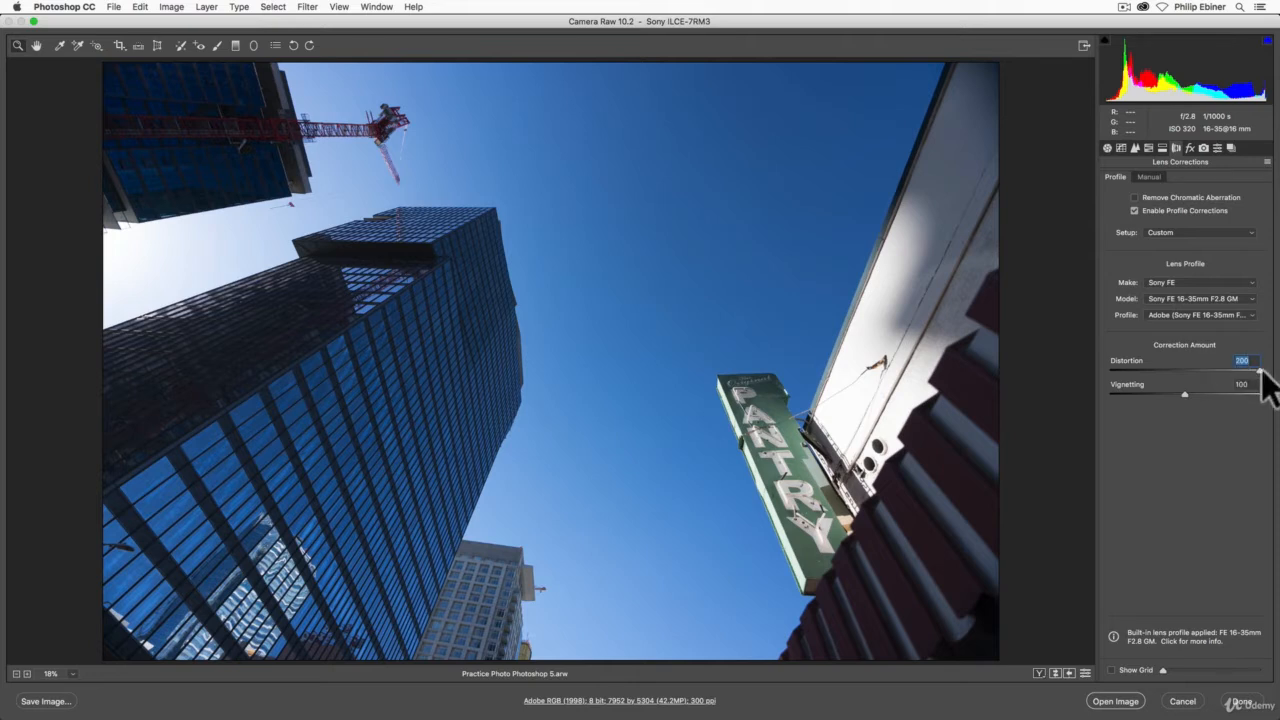
{"action": "double_click", "coordinate": [1261, 371]}
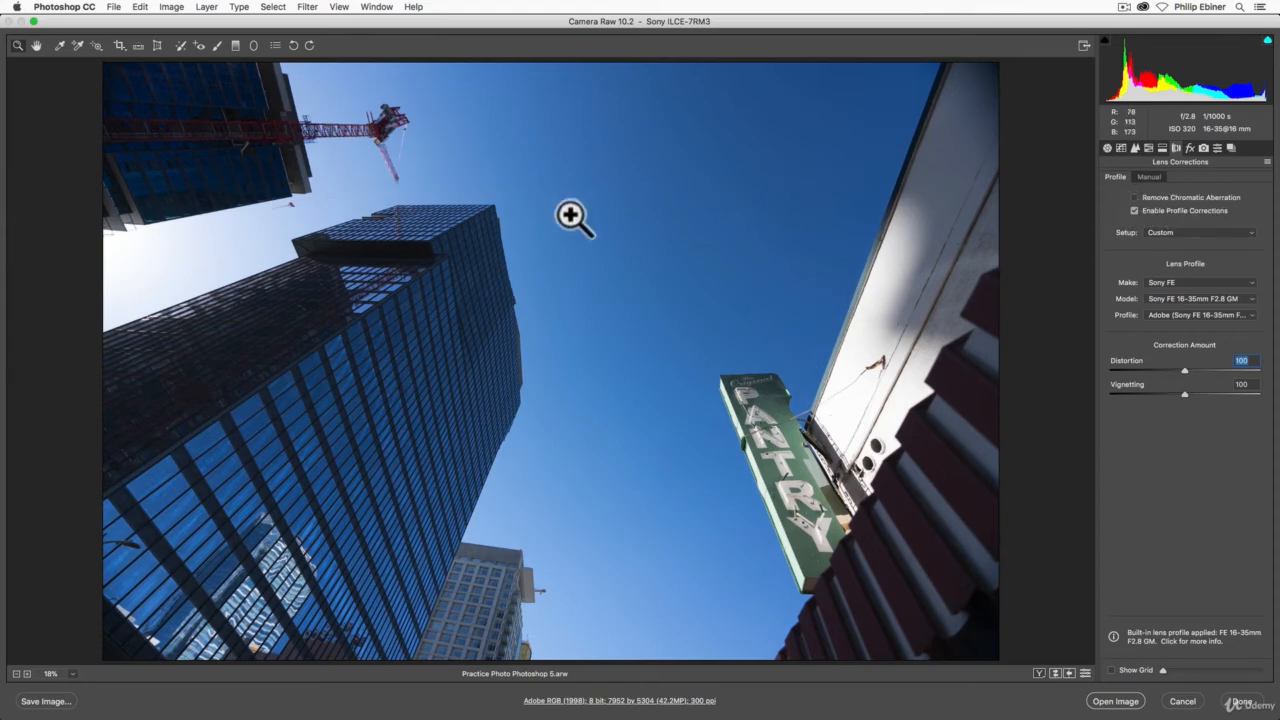
Step: Enable chromatic aberration removal, comparing its effect on the small grey building's roof edge at 300% zoom
{"action": "left_click", "coordinate": [511, 240]}
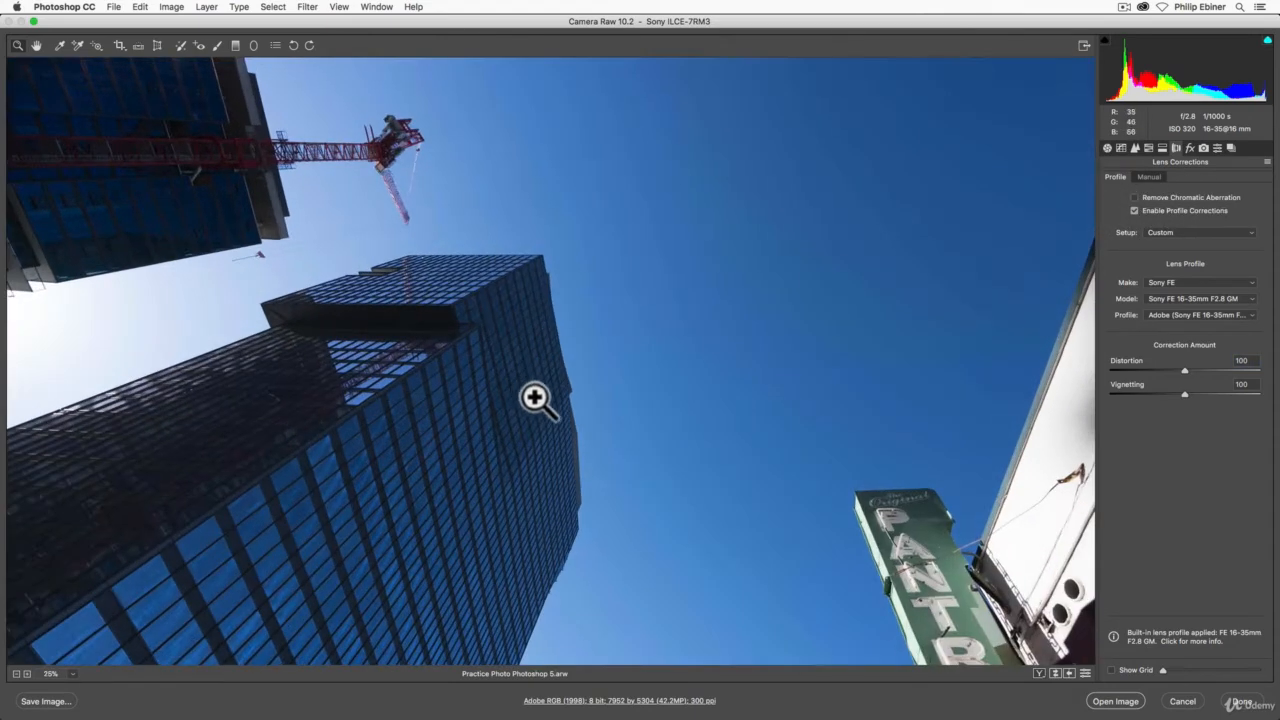
{"action": "left_click", "coordinate": [580, 403]}
{"action": "left_click", "coordinate": [538, 608]}
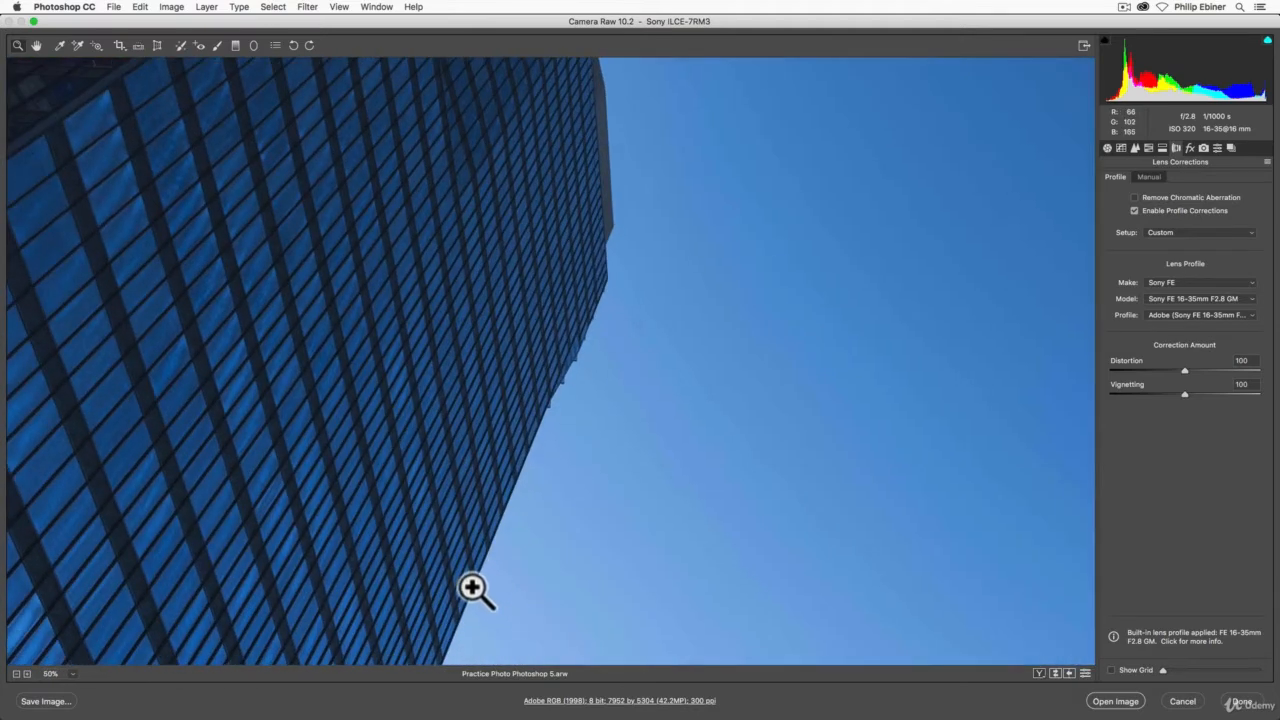
{"action": "left_click", "coordinate": [474, 589]}
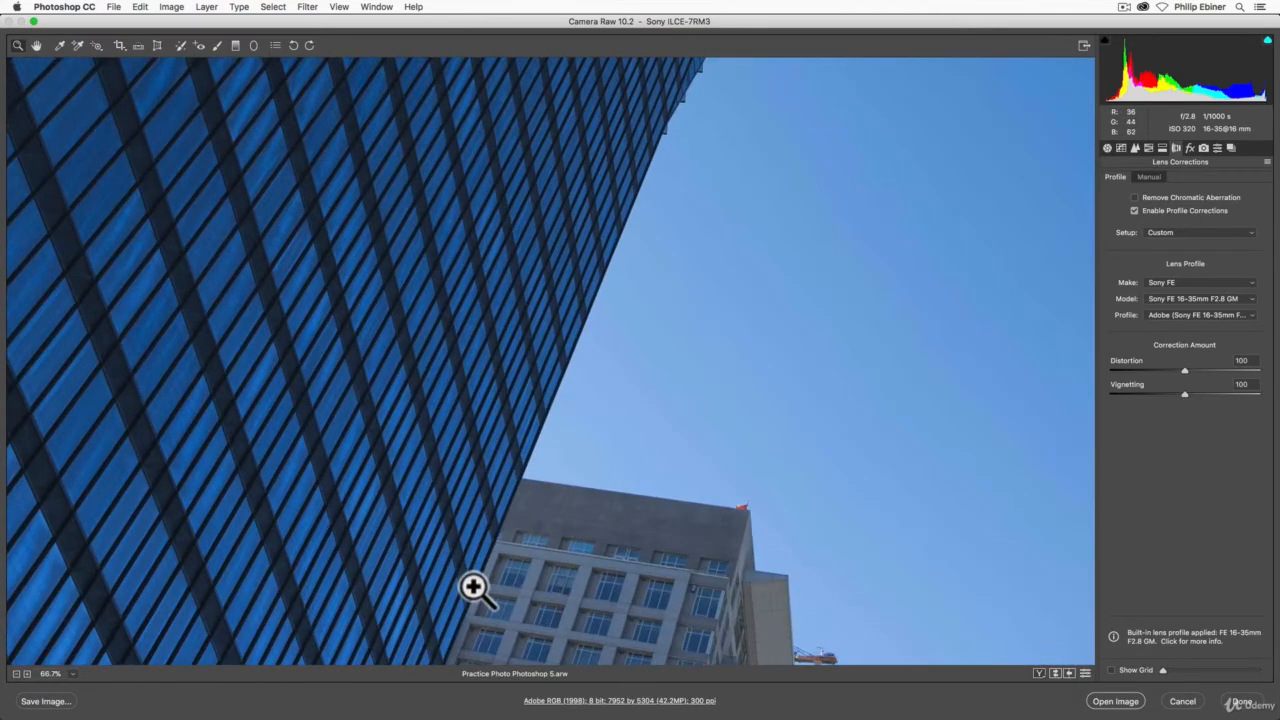
{"action": "left_click", "coordinate": [648, 512]}
{"action": "left_click", "coordinate": [650, 367]}
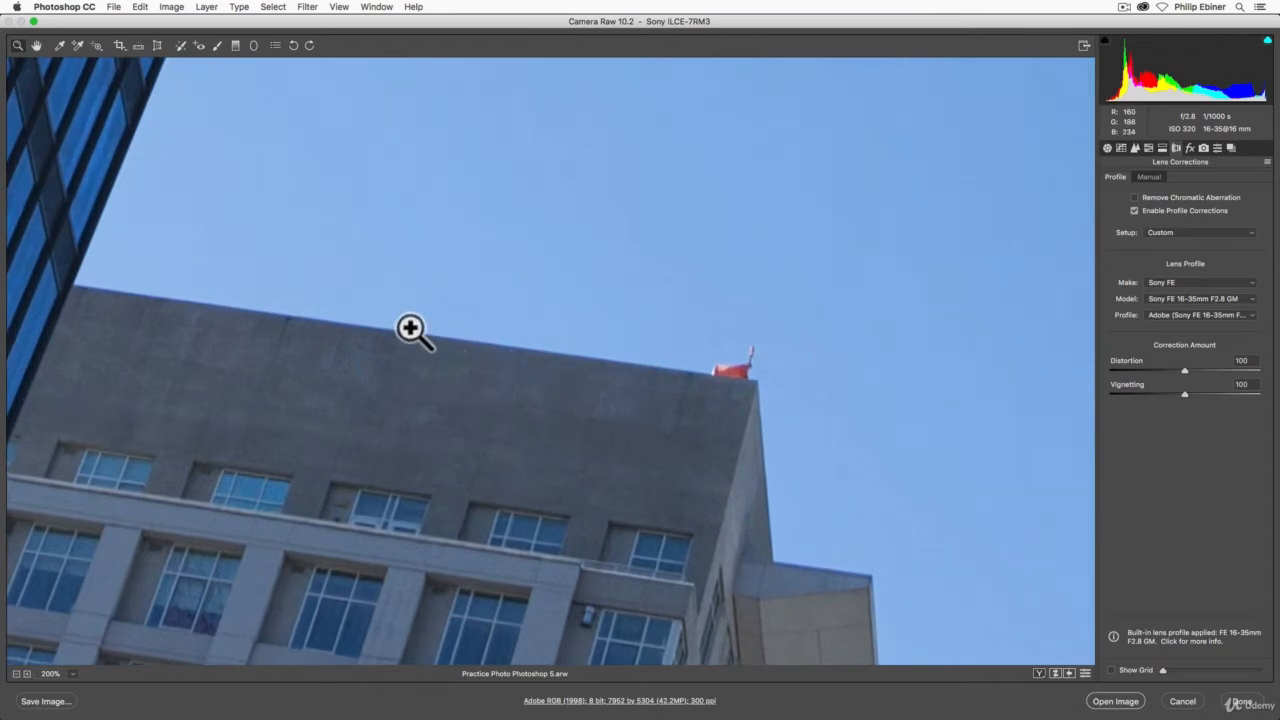
{"action": "left_click", "coordinate": [414, 331]}
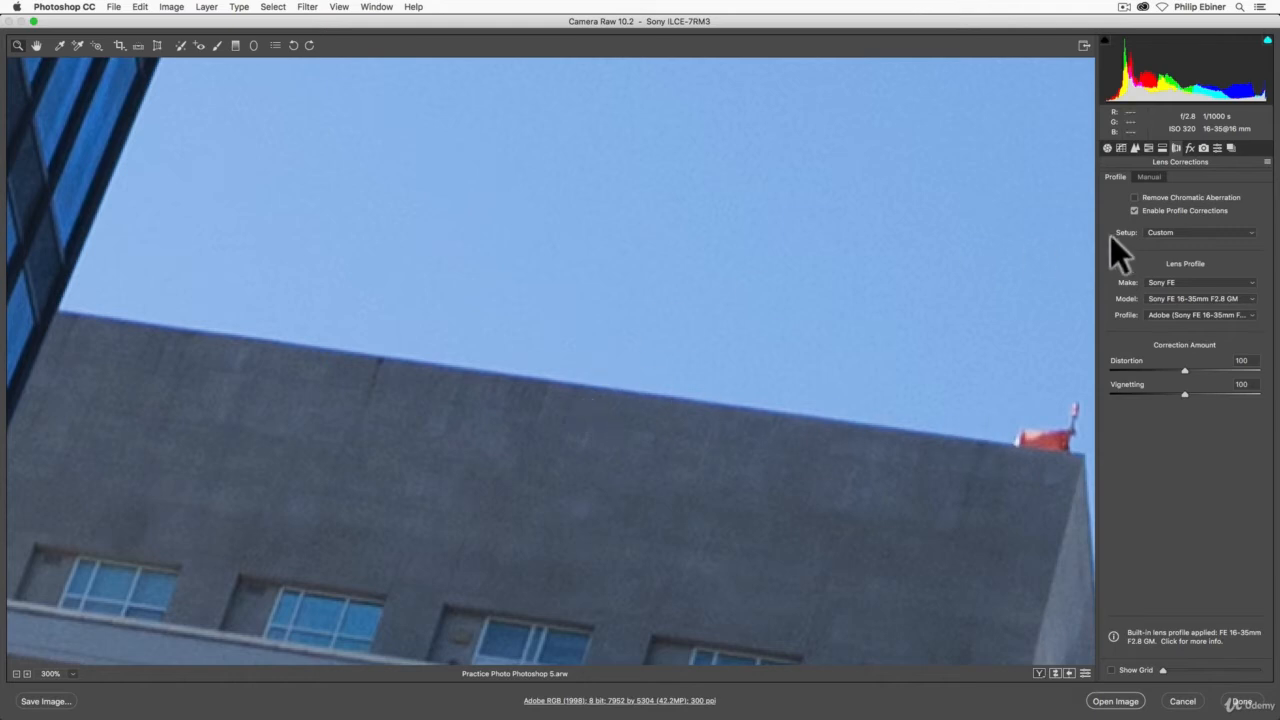
{"action": "left_click", "coordinate": [1134, 197]}
{"action": "left_click", "coordinate": [1134, 197]}
{"action": "left_click", "coordinate": [1135, 198]}
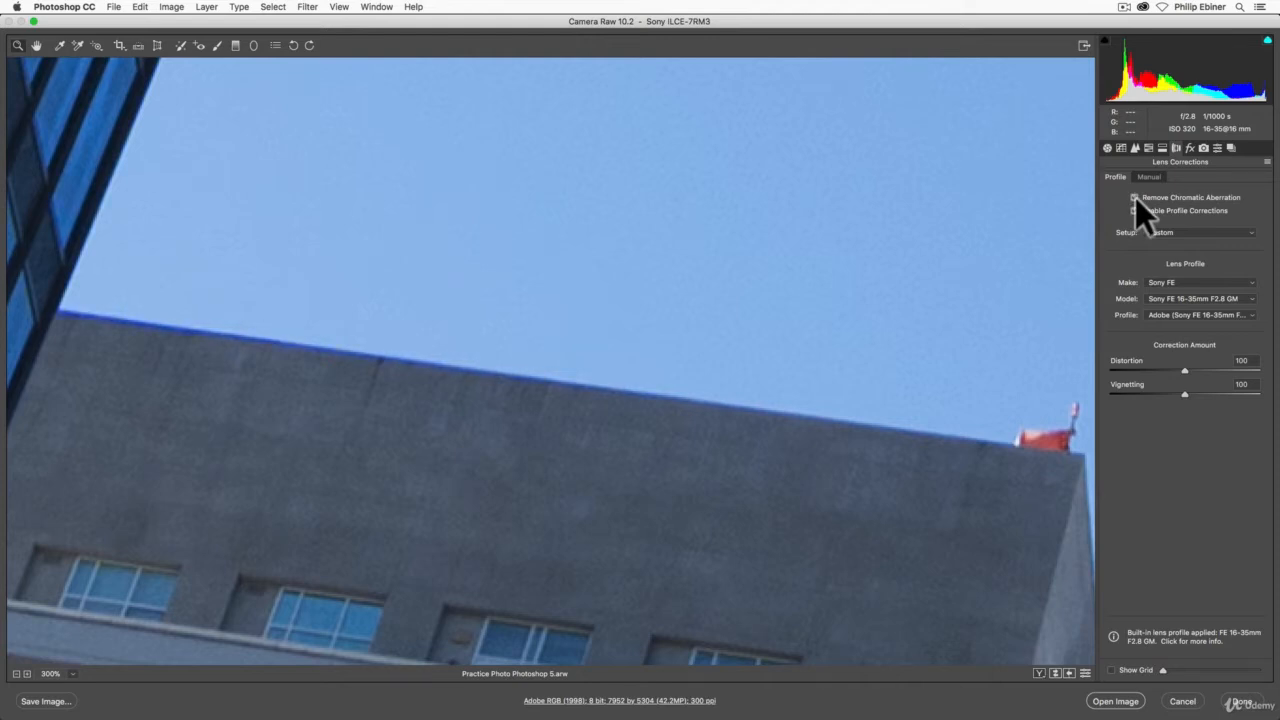
Step: Compare the PANTRY sign's edges at 100% zoom with and without chromatic aberration removal, leaving the removal disabled
{"action": "left_click", "coordinate": [750, 406], "text": "alt"}
{"action": "left_click", "coordinate": [849, 429], "text": "alt"}
{"action": "left_click", "coordinate": [768, 440], "text": "alt"}
{"action": "left_click", "coordinate": [768, 440], "text": "alt"}
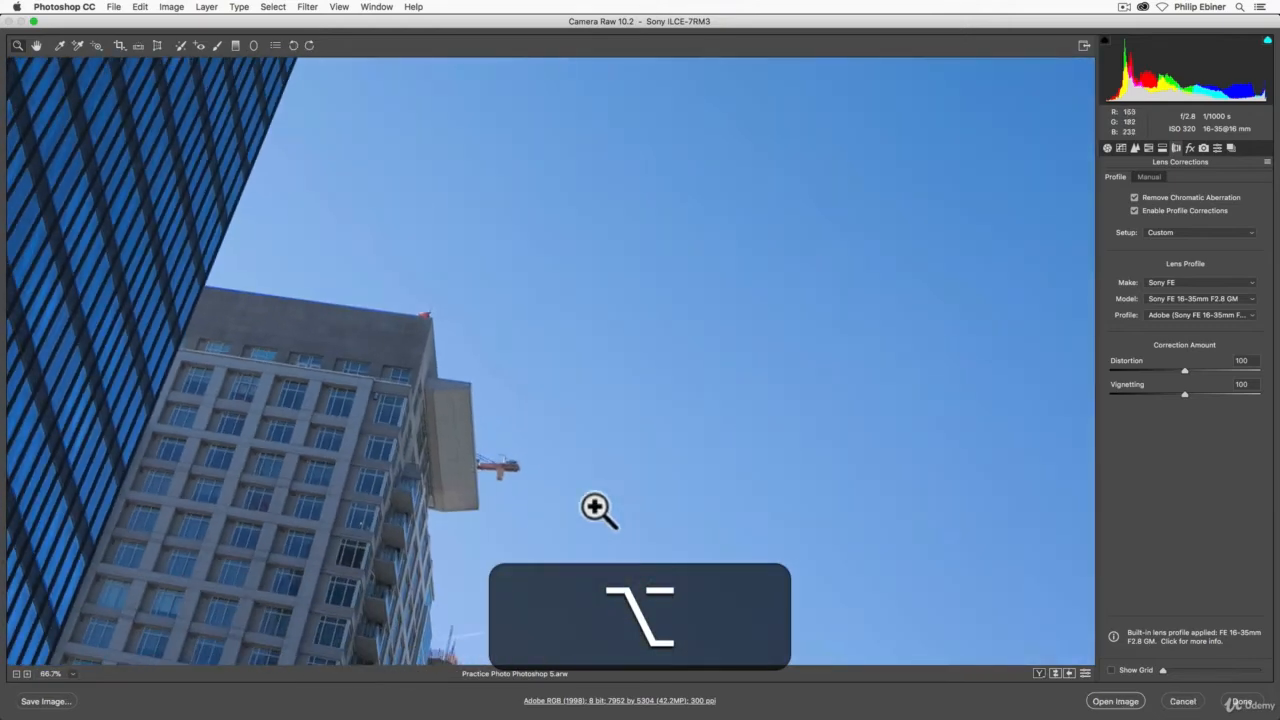
{"action": "left_click", "coordinate": [600, 508], "text": "alt"}
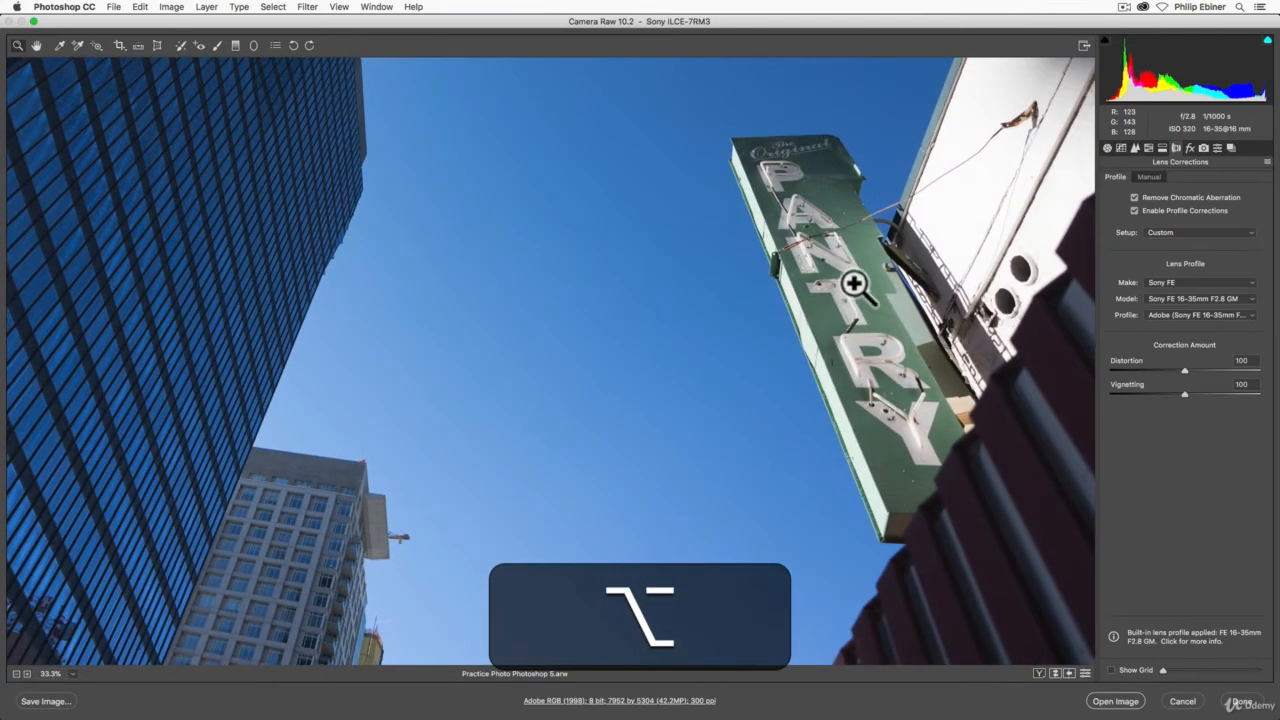
{"action": "left_click", "coordinate": [836, 306]}
{"action": "left_click", "coordinate": [586, 437]}
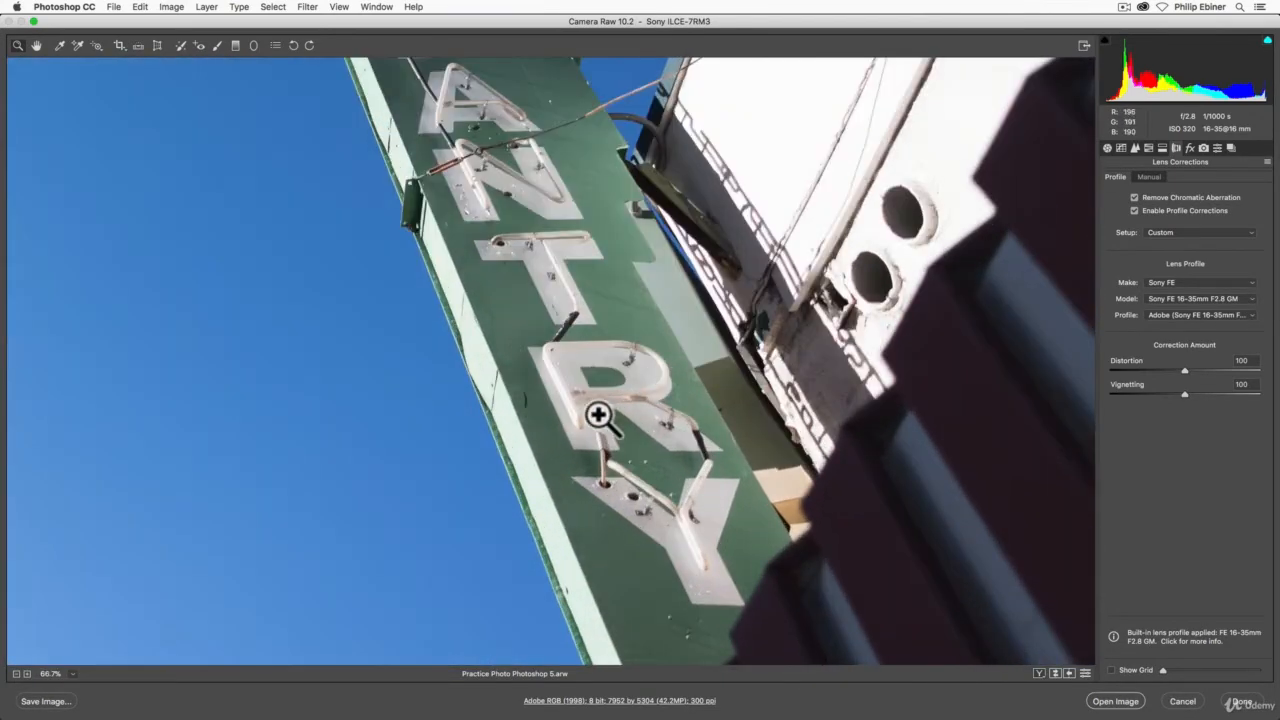
{"action": "left_click", "coordinate": [540, 420]}
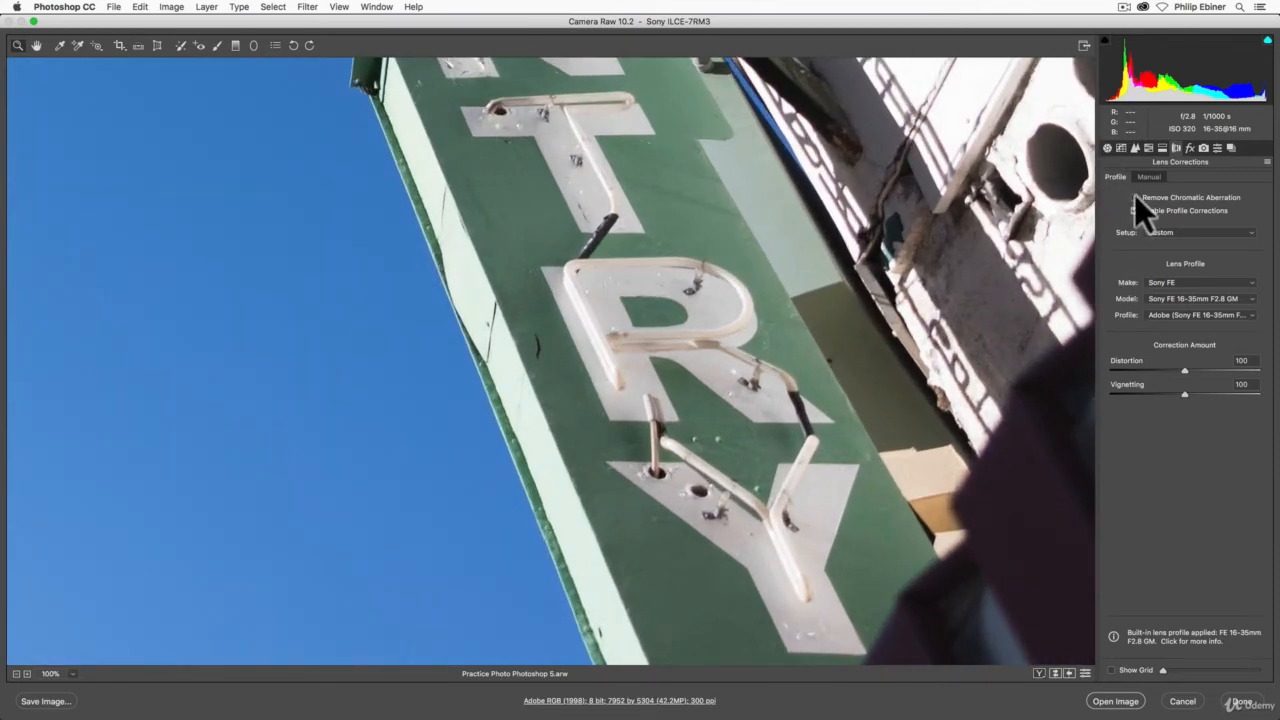
{"action": "left_click", "coordinate": [1134, 197]}
{"action": "left_click", "coordinate": [1134, 197]}
Step: Examine the photo at lower magnification and view the manual distortion, defringe and vignetting settings
{"action": "left_click", "coordinate": [862, 325], "text": "alt"}
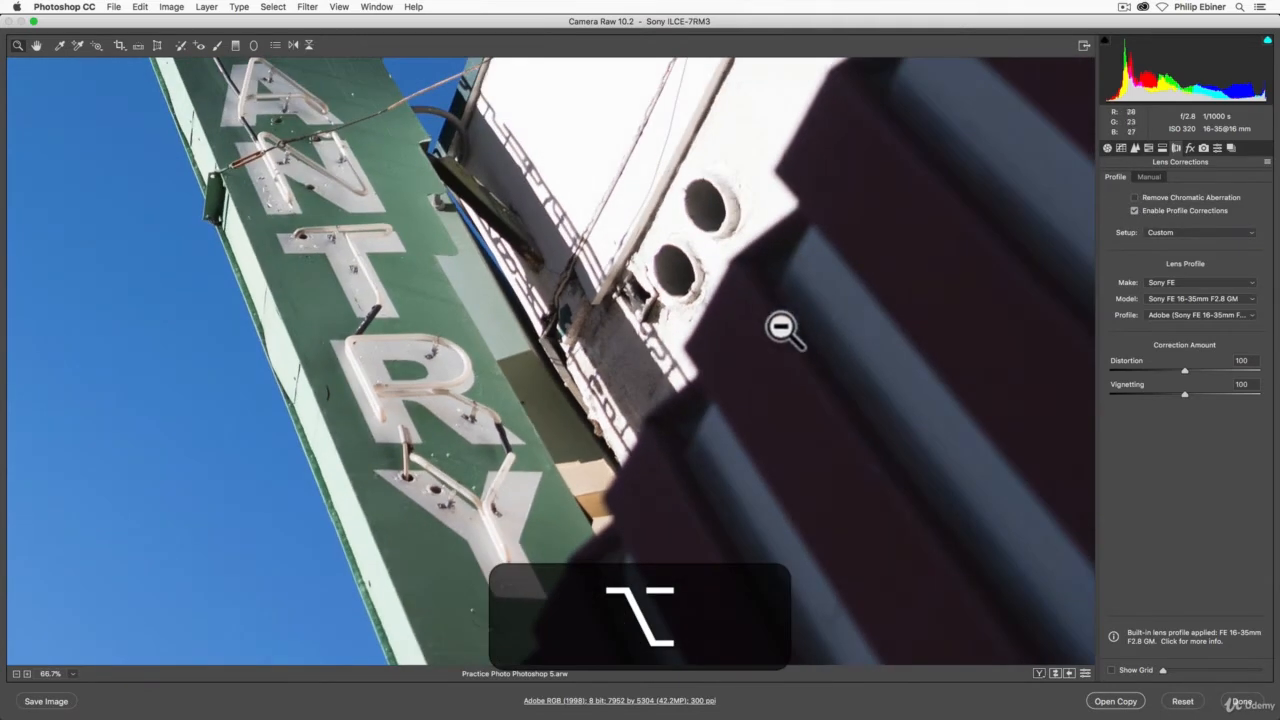
{"action": "left_click", "coordinate": [572, 336], "text": "alt"}
{"action": "left_click", "coordinate": [566, 331], "text": "alt"}
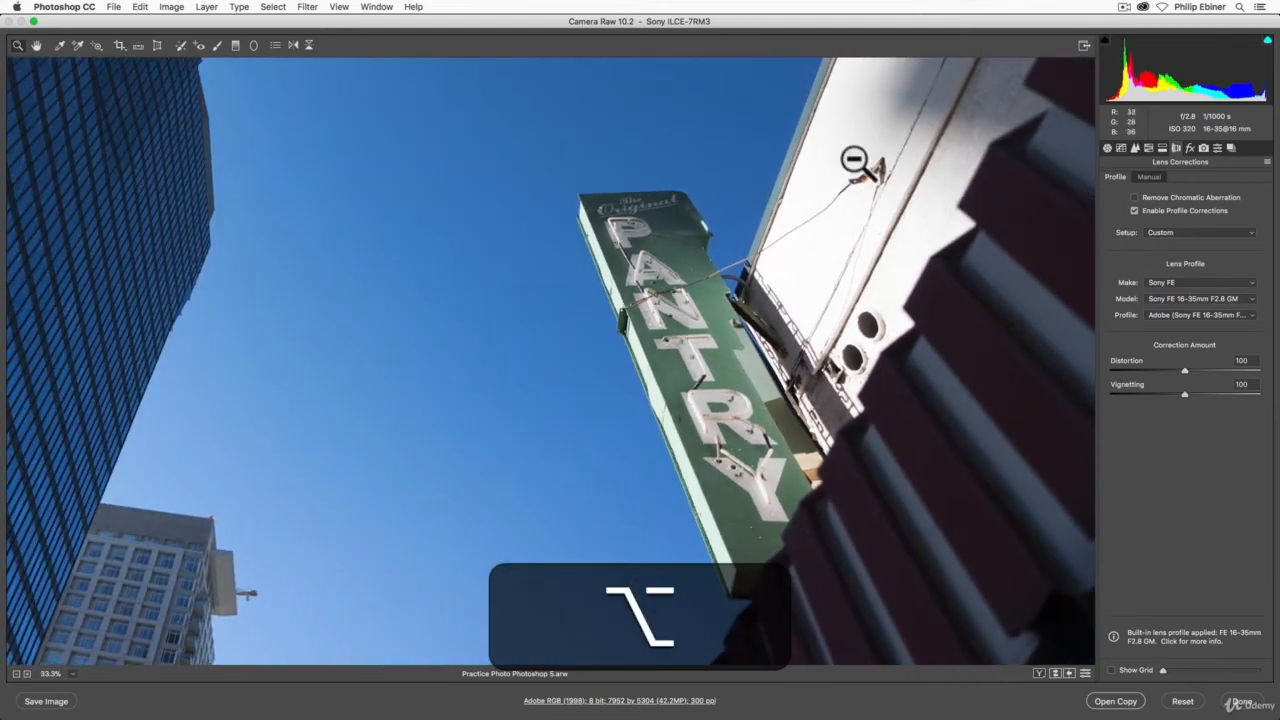
{"action": "left_click", "coordinate": [506, 357], "text": "alt"}
{"action": "left_click", "coordinate": [520, 355], "text": "alt"}
{"action": "left_click", "coordinate": [660, 316], "text": "alt"}
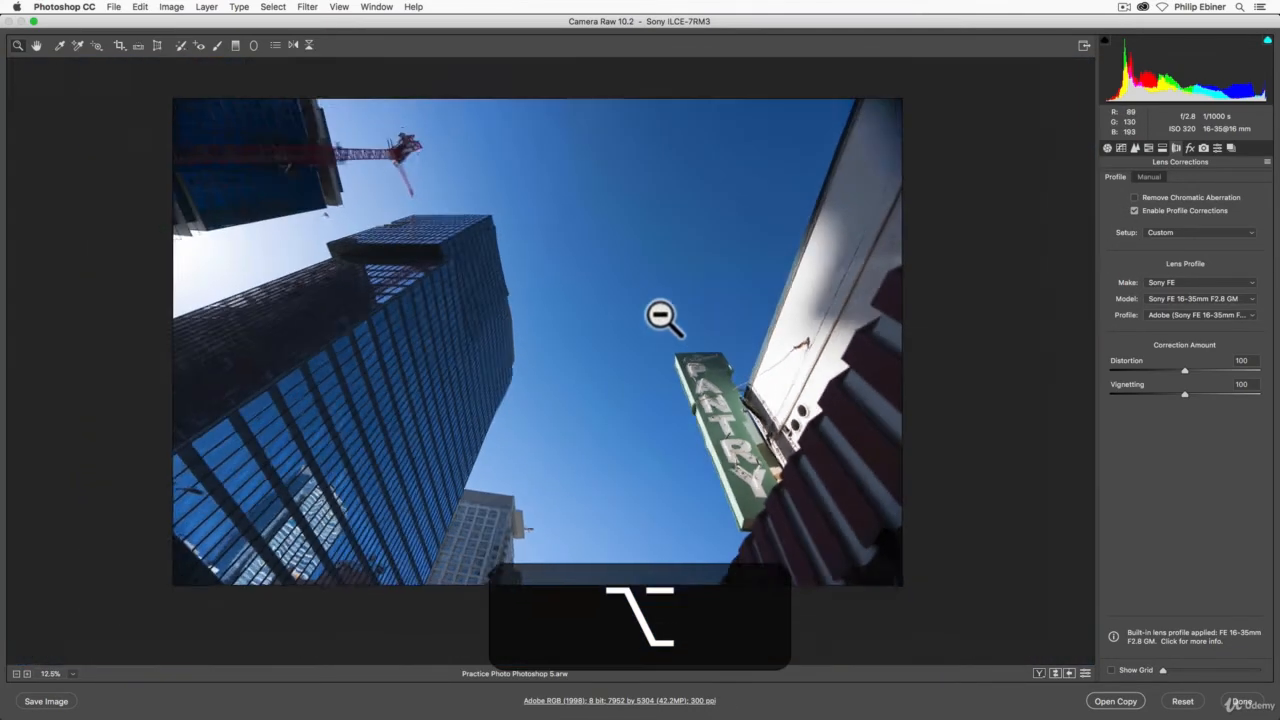
{"action": "left_click", "coordinate": [643, 337]}
{"action": "left_click", "coordinate": [690, 340]}
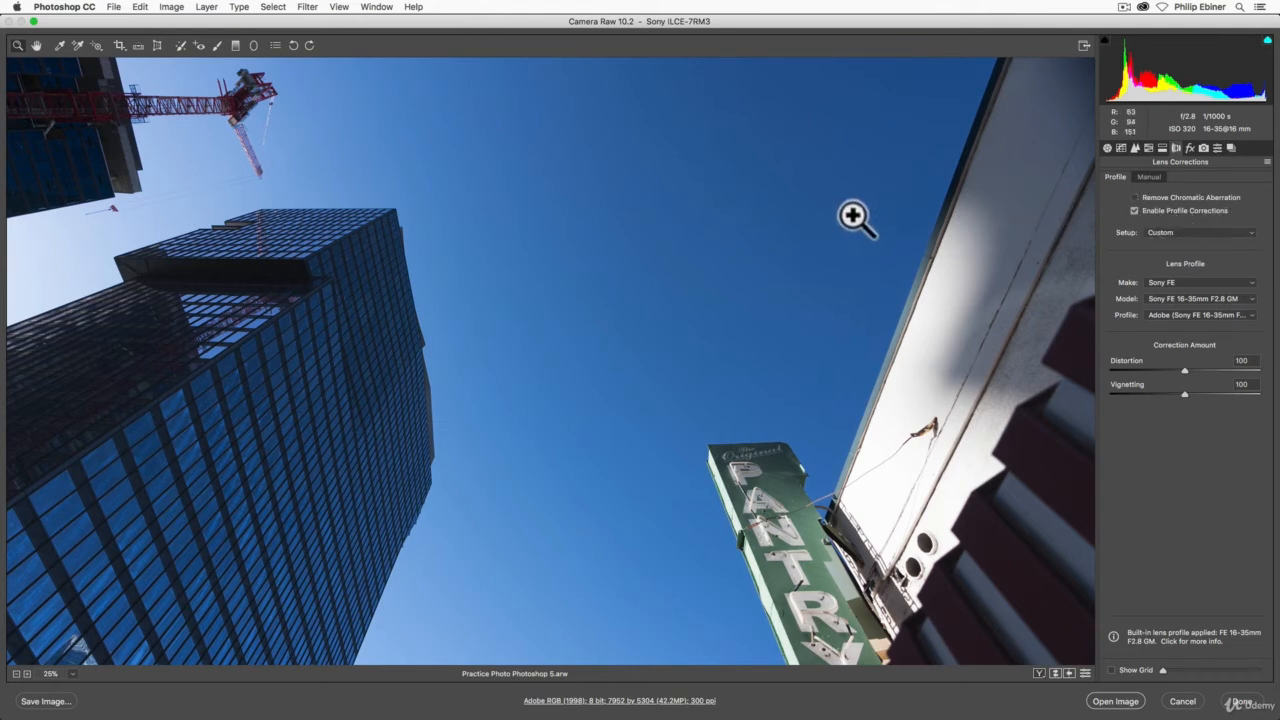
{"action": "left_click", "coordinate": [1149, 177]}
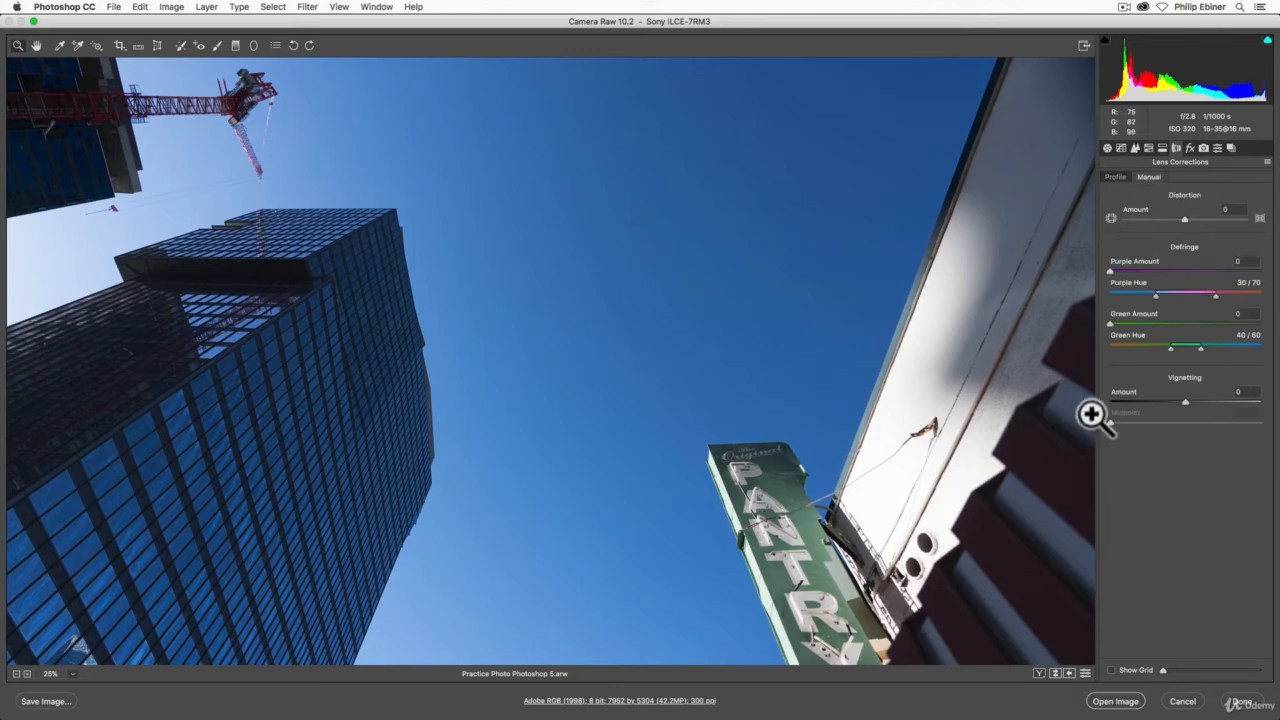
{"action": "left_click", "coordinate": [1114, 176]}
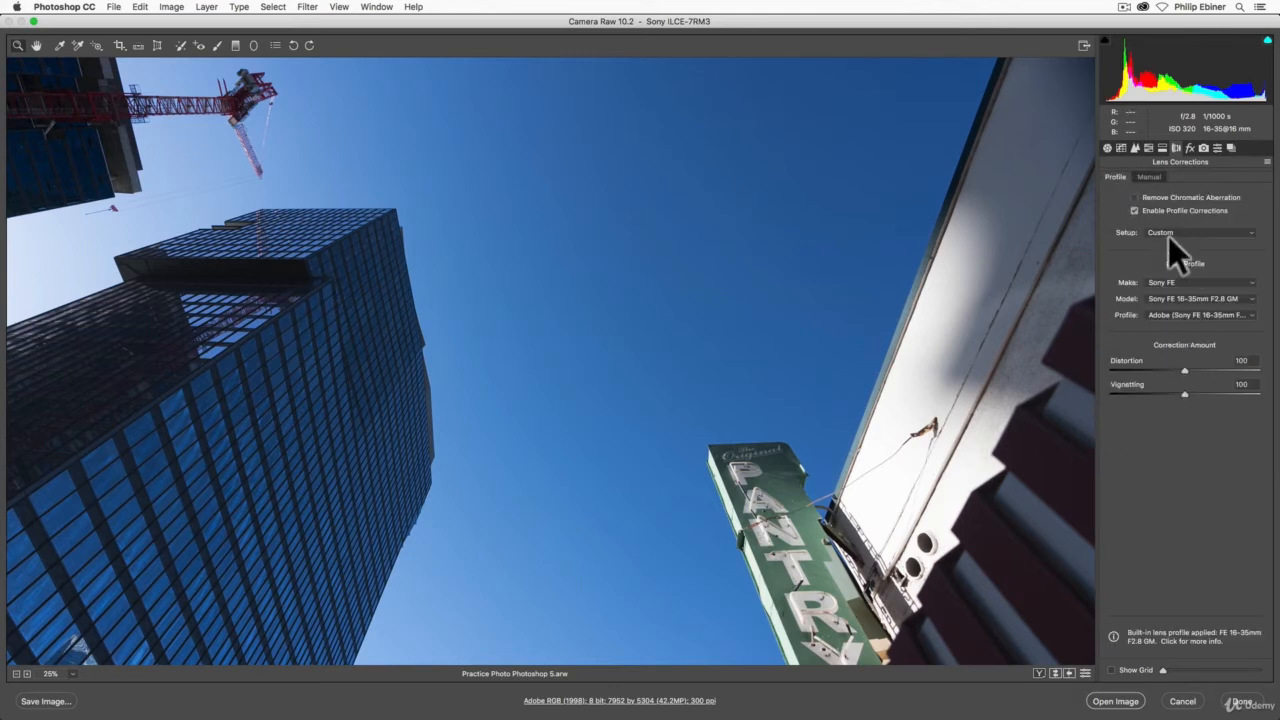
Step: Disable the lens profile corrections and fit the whole photo in view
{"action": "left_click", "coordinate": [1134, 210]}
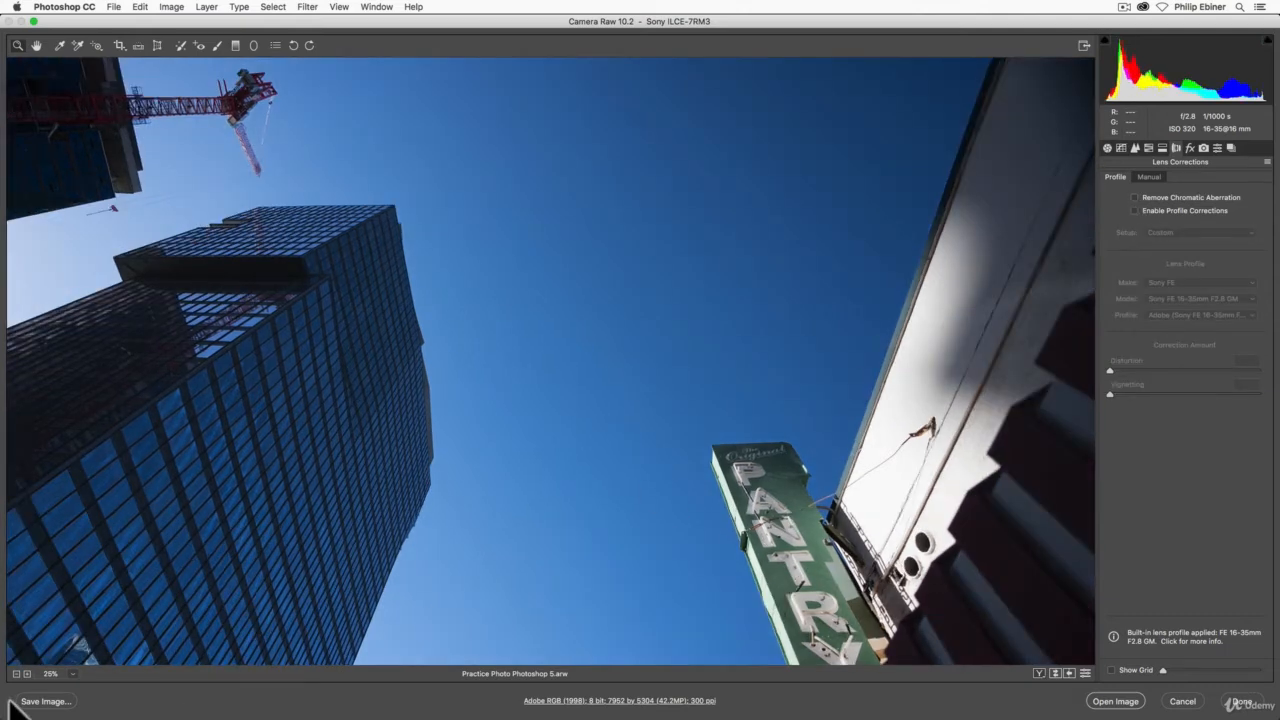
{"action": "left_click", "coordinate": [66, 673]}
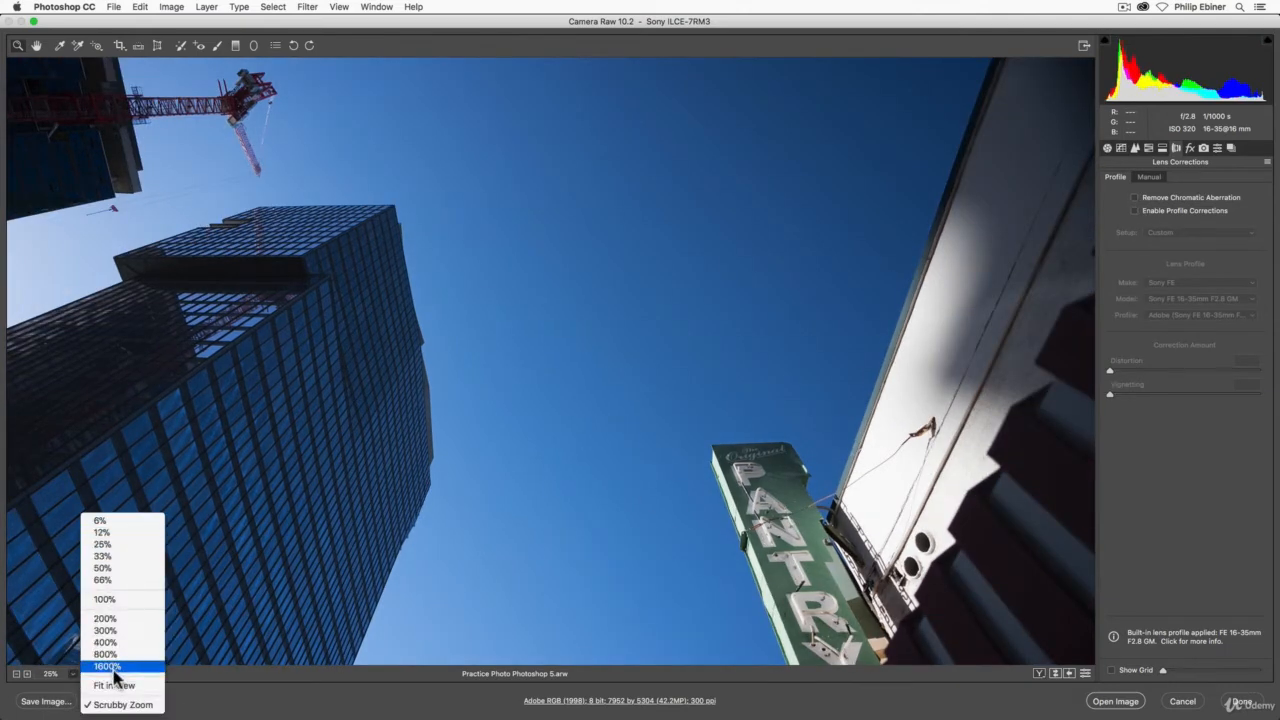
{"action": "left_click", "coordinate": [115, 686]}
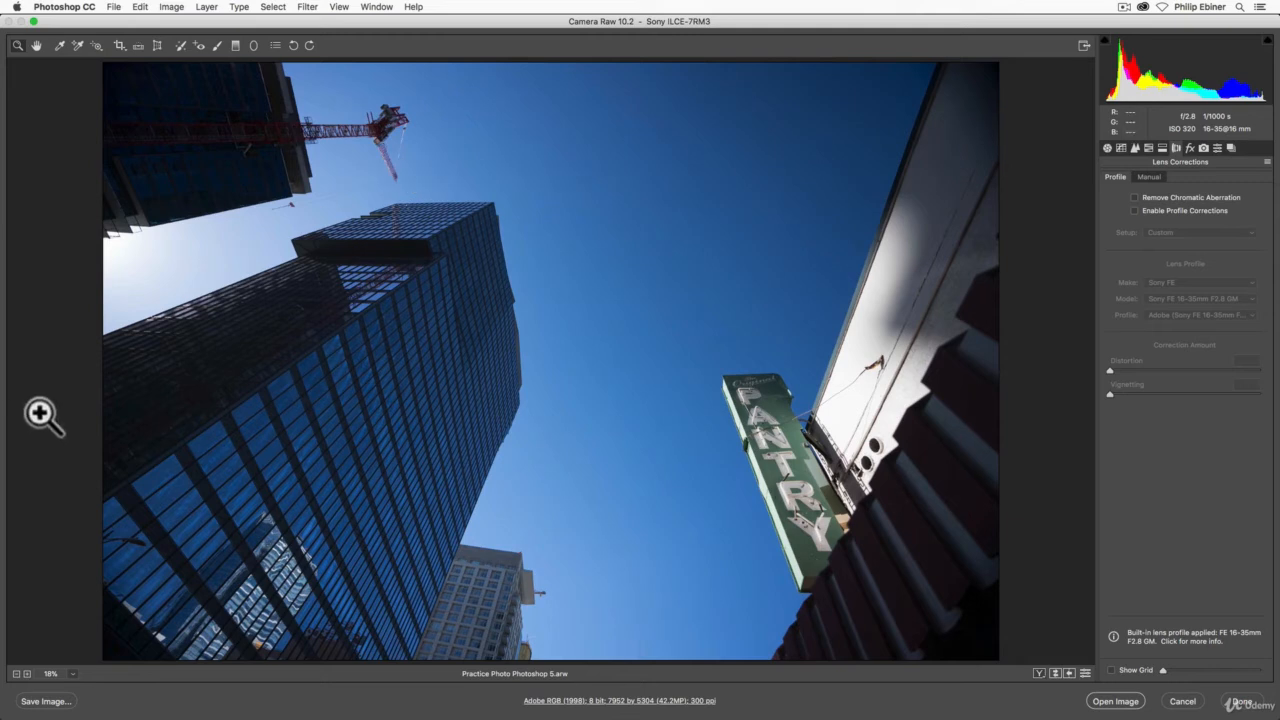
Step: Try a manual distortion amount of +27 on the photo and reset it to 0
{"action": "left_click", "coordinate": [1146, 176]}
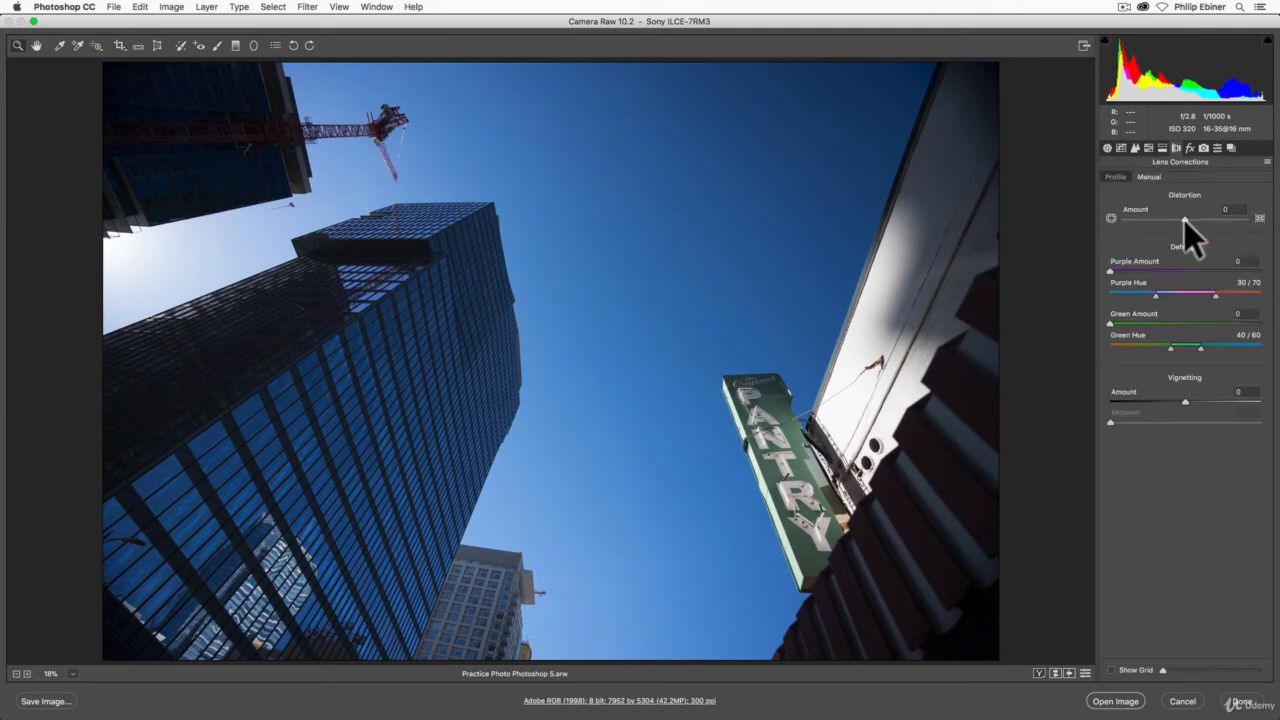
{"action": "left_click_drag", "start_coordinate": [1185, 219], "coordinate": [1208, 250]}
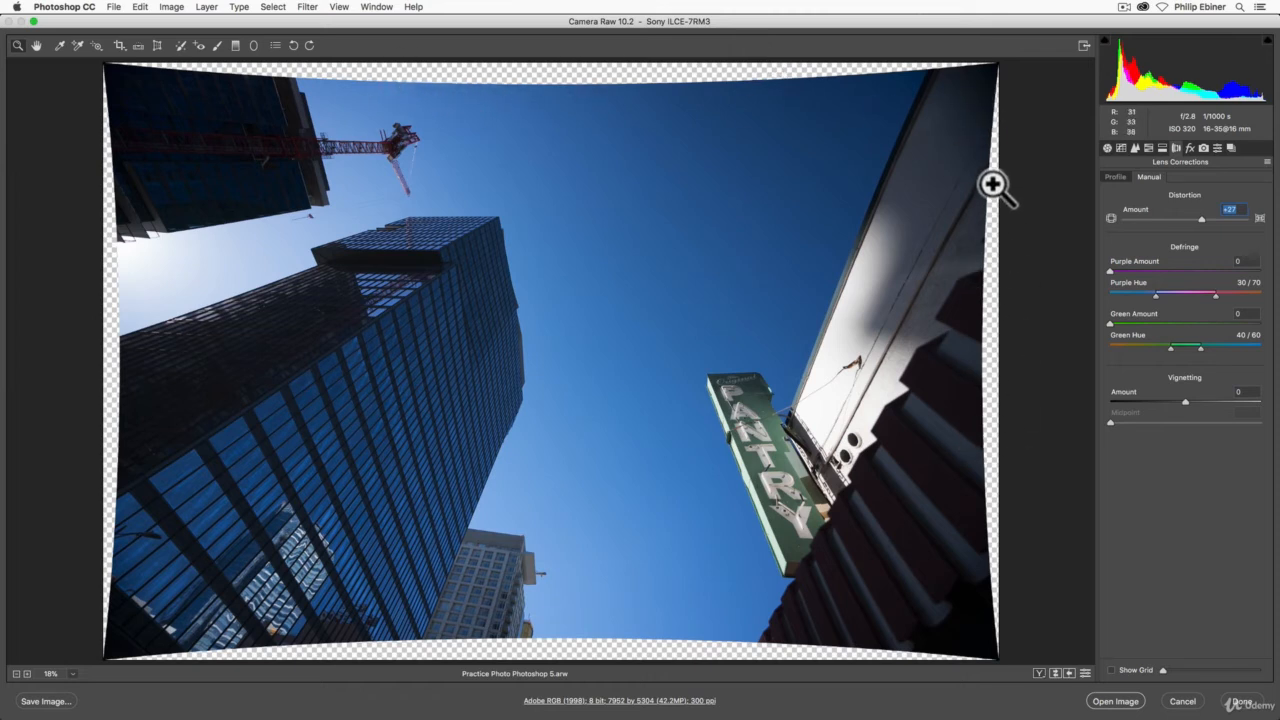
{"action": "double_click", "coordinate": [1202, 220]}
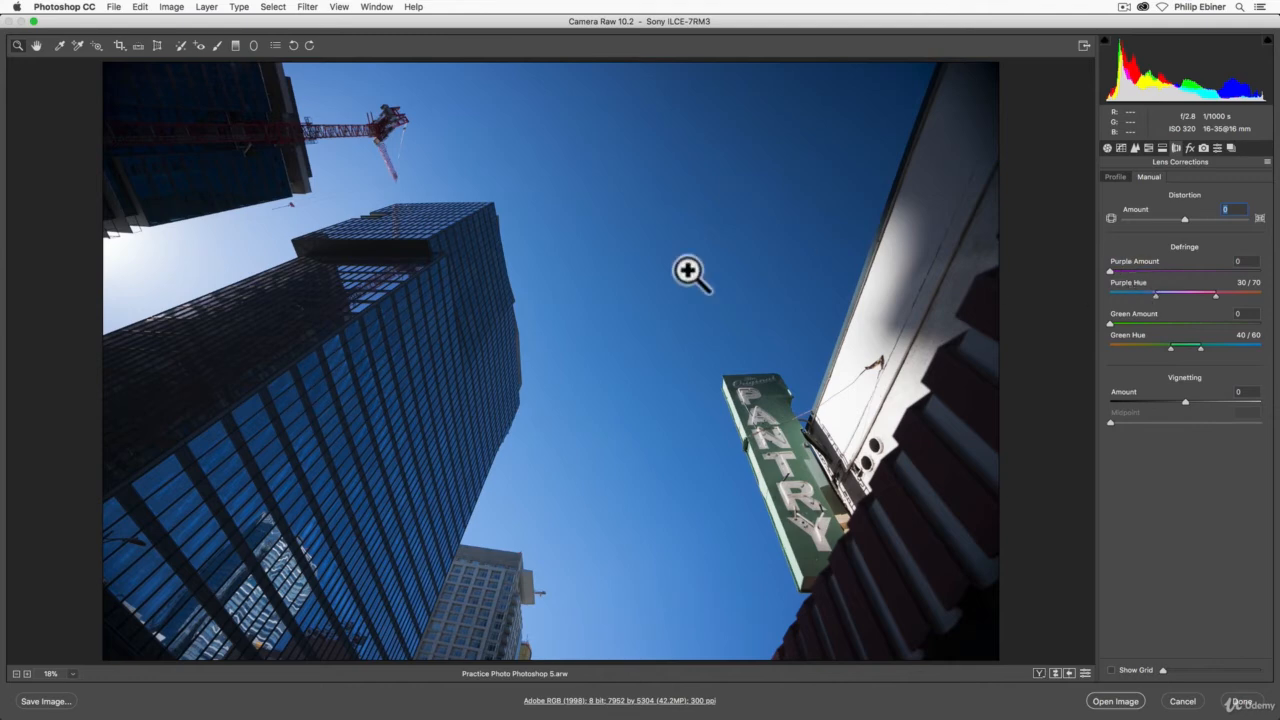
Step: Remove the purple fringe along the small grey building's roofline with Defringe Purple Amount 15 and Purple Hue 25/77, inspecting at 300% zoom
{"action": "left_click", "coordinate": [512, 565]}
{"action": "left_click", "coordinate": [570, 511]}
{"action": "left_click", "coordinate": [543, 471]}
{"action": "left_click", "coordinate": [569, 423]}
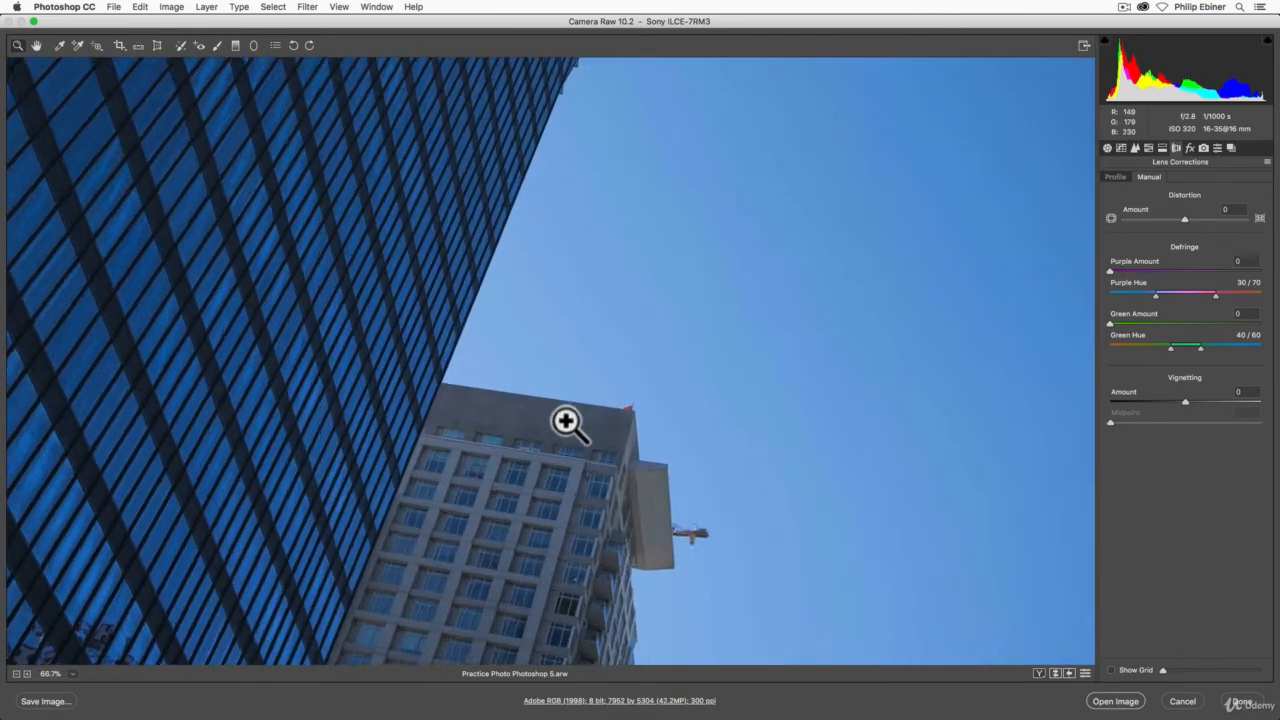
{"action": "left_click", "coordinate": [577, 369]}
{"action": "left_click", "coordinate": [515, 362]}
{"action": "left_click", "coordinate": [612, 372]}
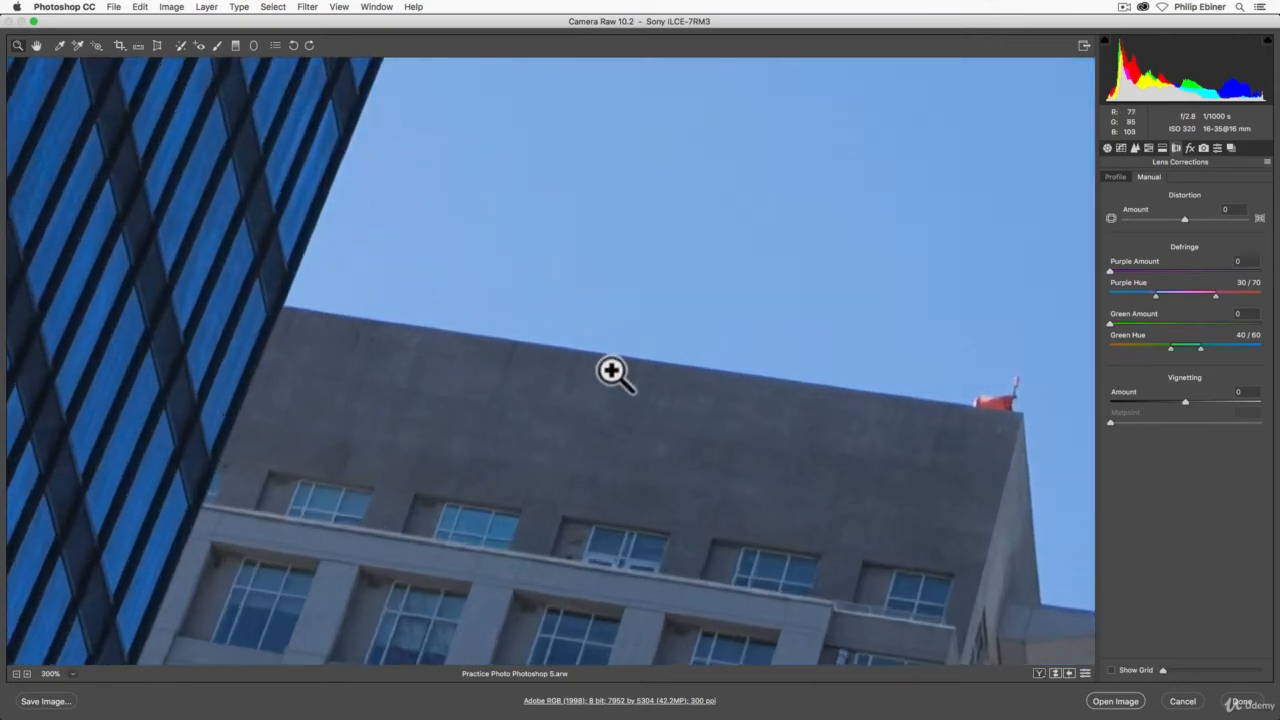
{"action": "left_click", "coordinate": [609, 369]}
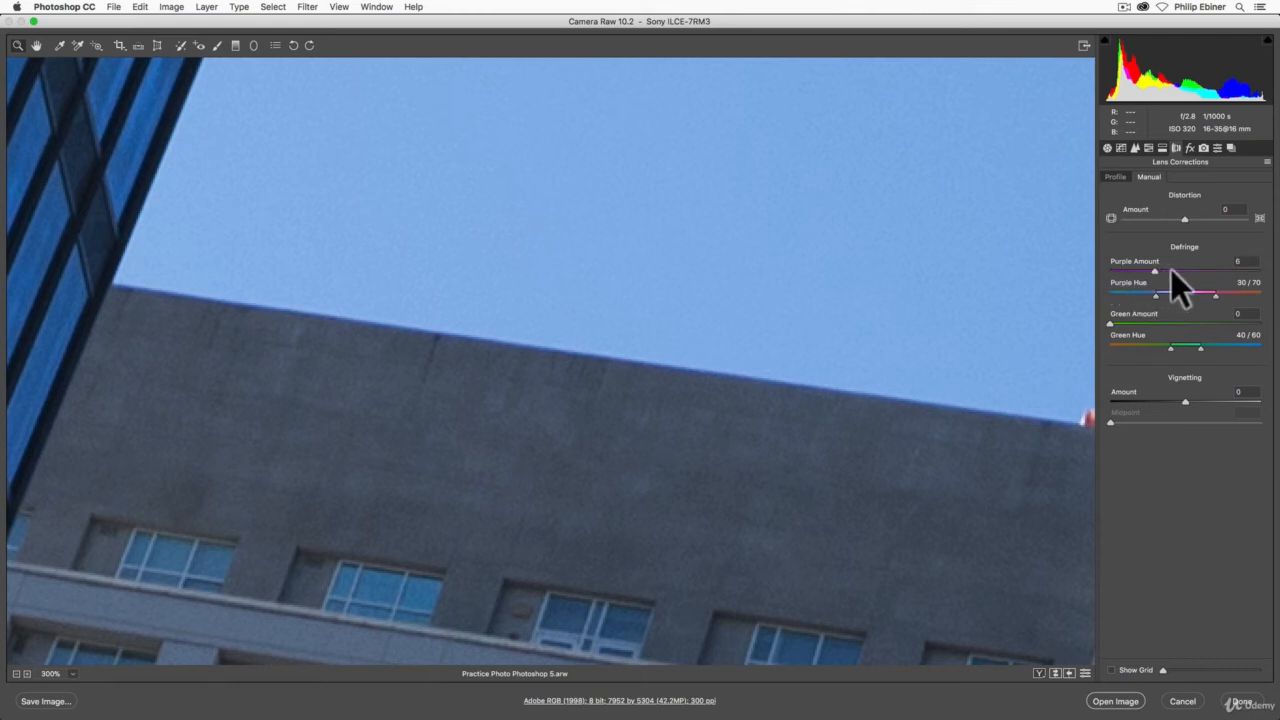
{"action": "left_click_drag", "start_coordinate": [1171, 269], "coordinate": [1014, 263]}
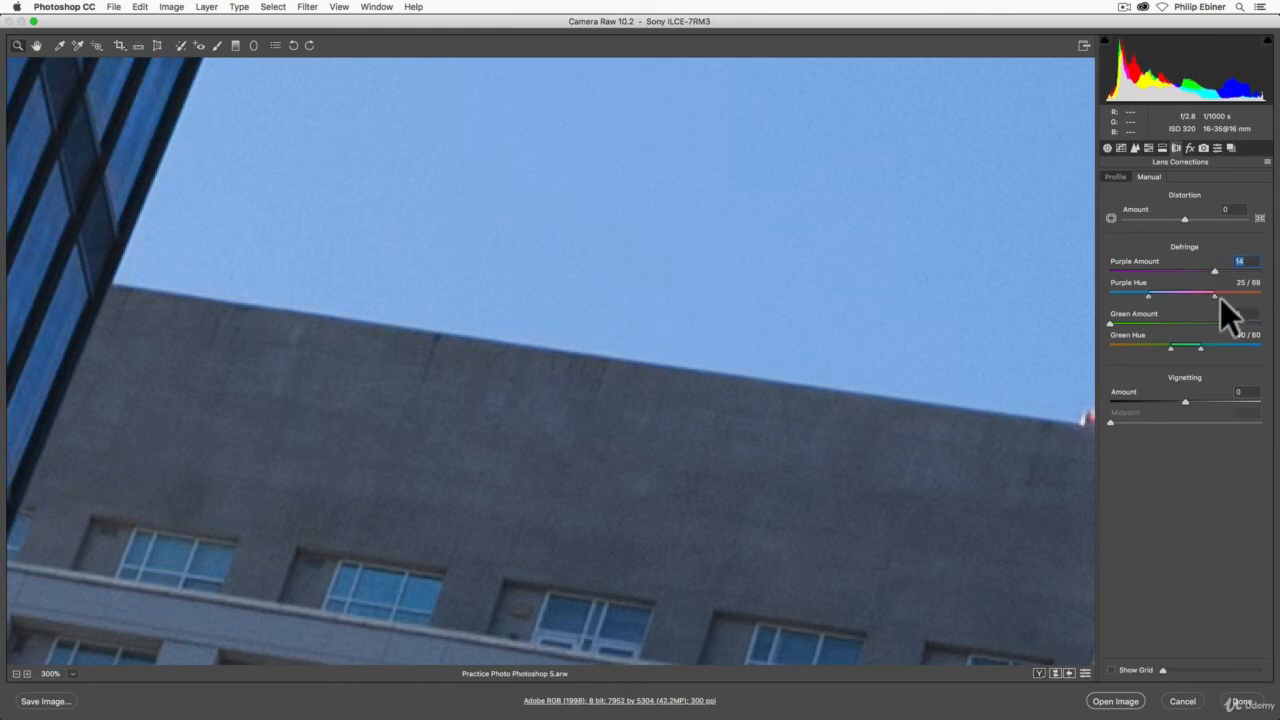
{"action": "left_click_drag", "start_coordinate": [1217, 272], "coordinate": [1066, 283]}
{"action": "left_click", "coordinate": [1219, 270]}
Step: With the whole photo fitted in view, set the manual lens vignetting Amount to +100 and its Midpoint to 15
{"action": "left_click", "coordinate": [71, 674]}
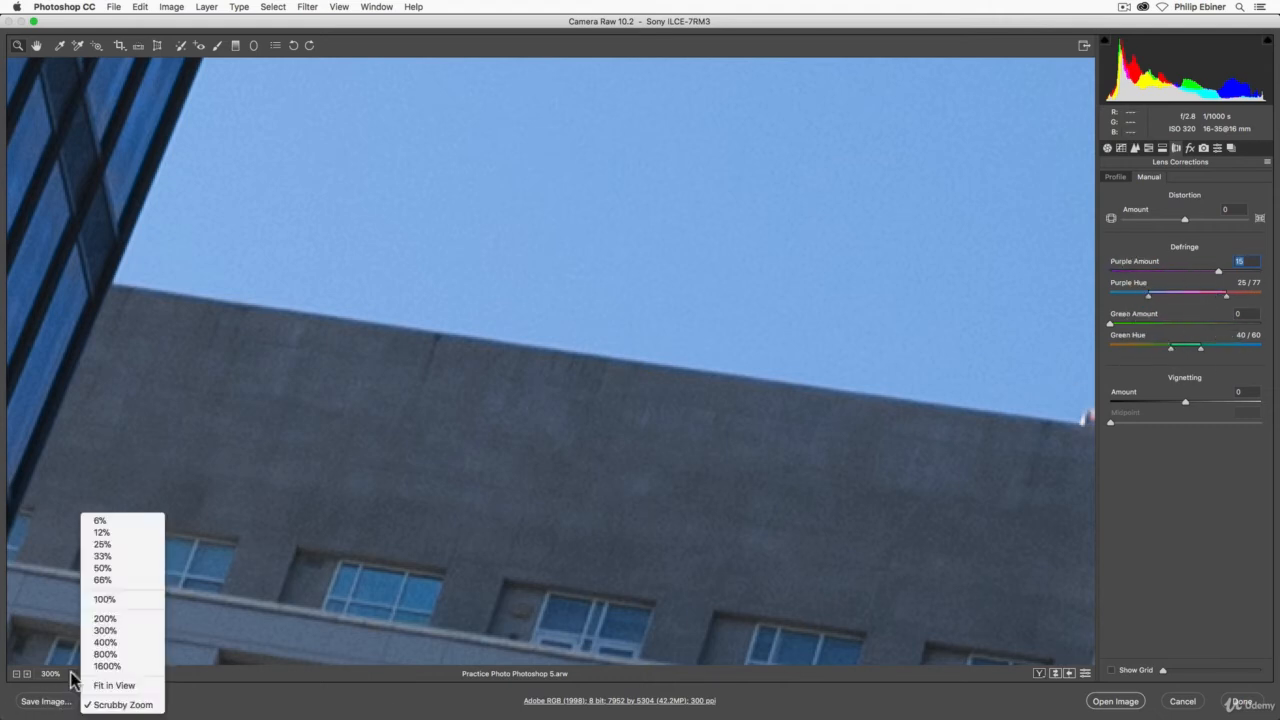
{"action": "left_click", "coordinate": [122, 686]}
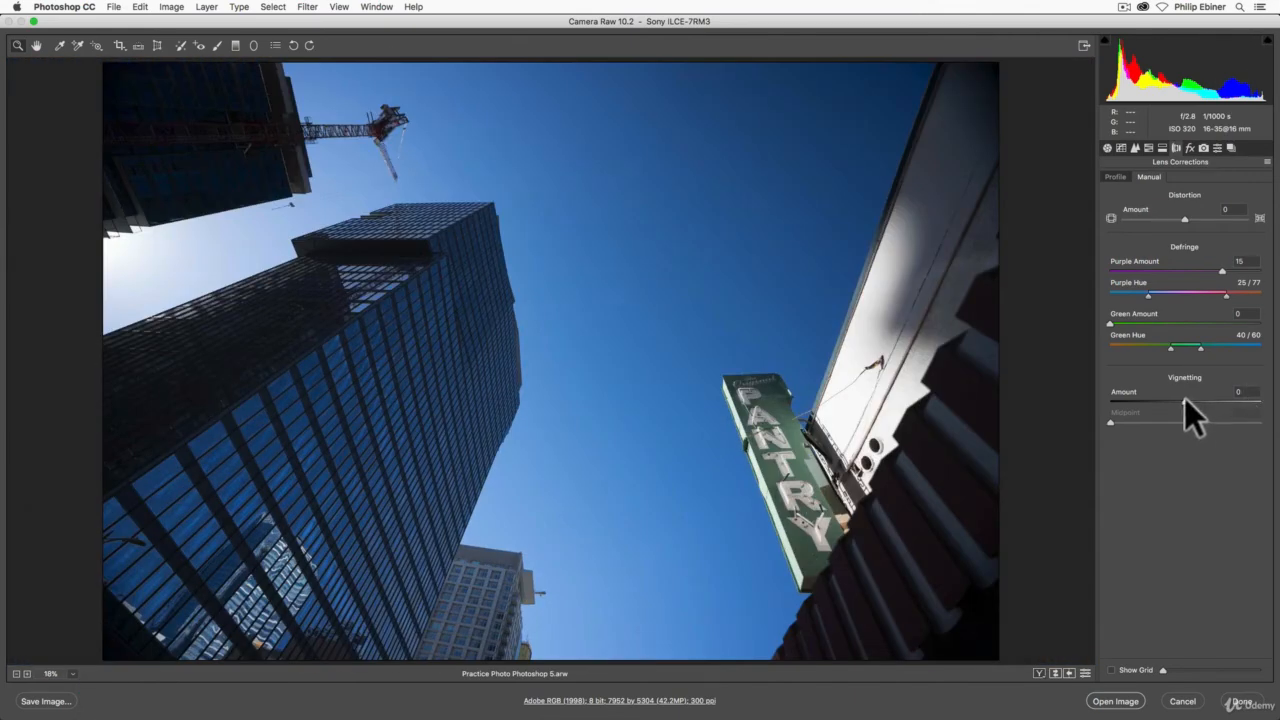
{"action": "left_click_drag", "start_coordinate": [1185, 402], "coordinate": [1279, 411]}
{"action": "left_click_drag", "start_coordinate": [1186, 422], "coordinate": [1132, 431]}
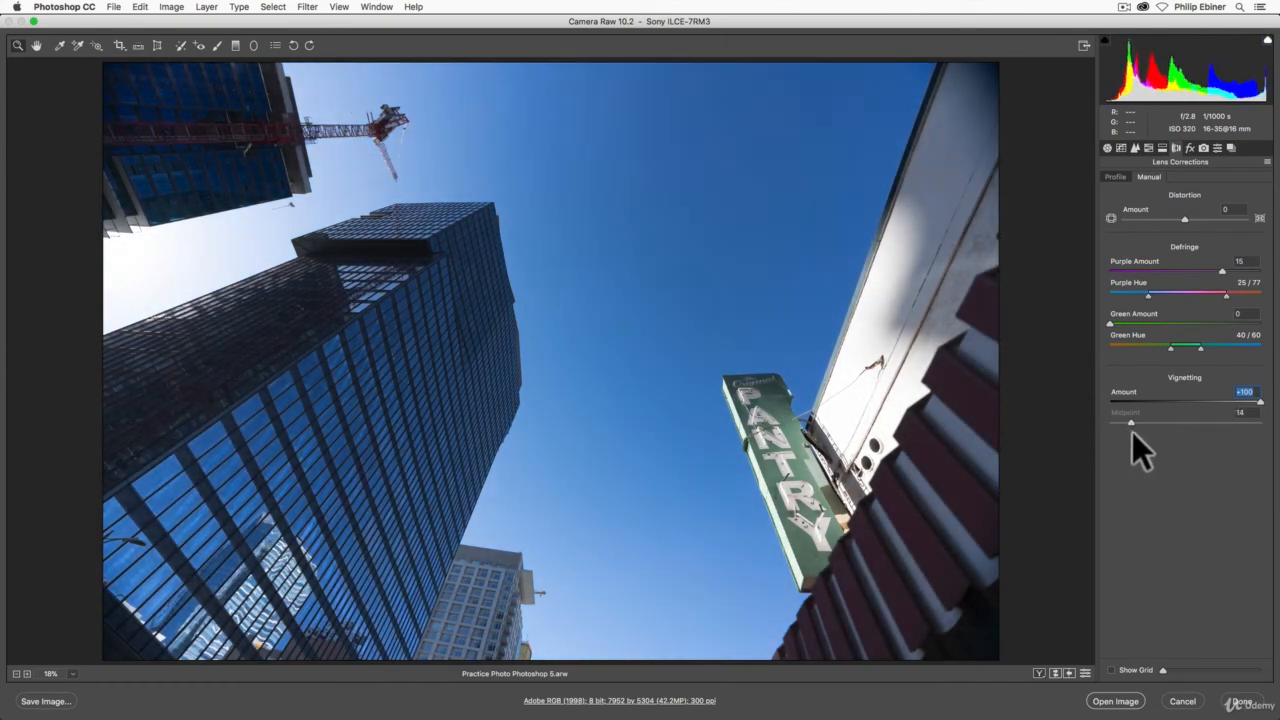
Step: View the Effects settings with Post Crop Vignetting, and review the profile and manual lens correction settings
{"action": "left_click", "coordinate": [1190, 147]}
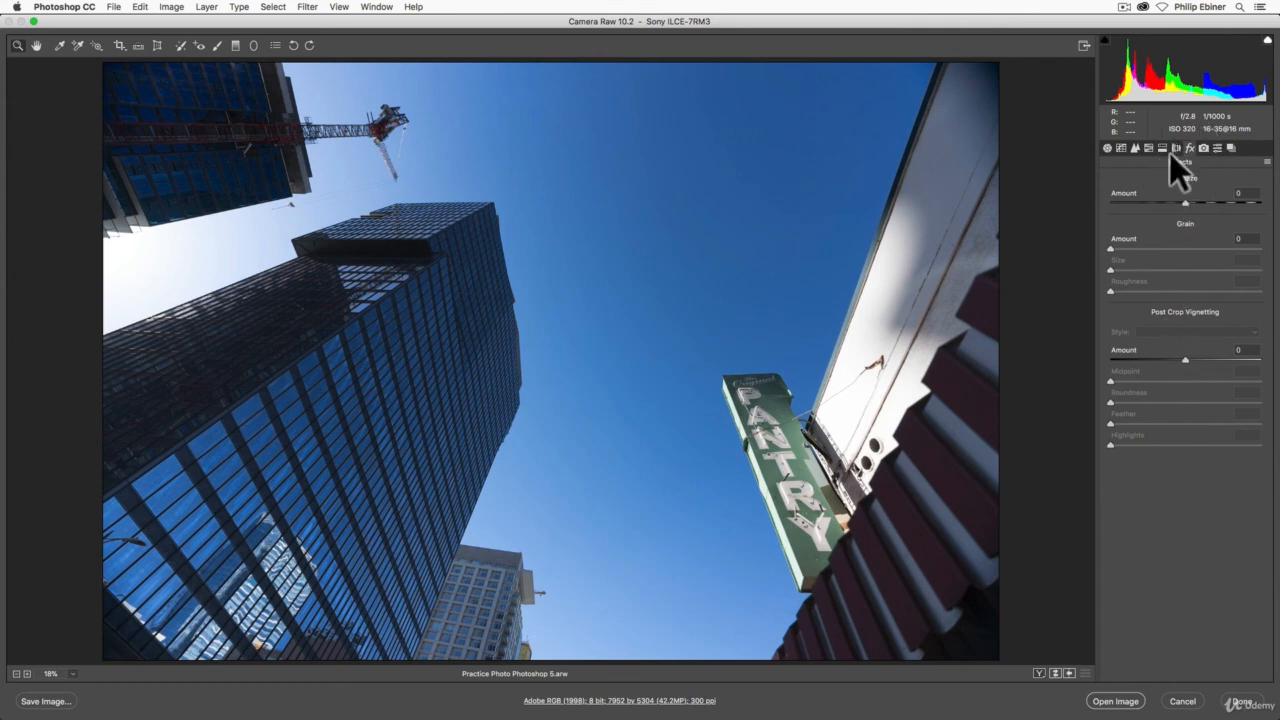
{"action": "left_click", "coordinate": [1176, 147]}
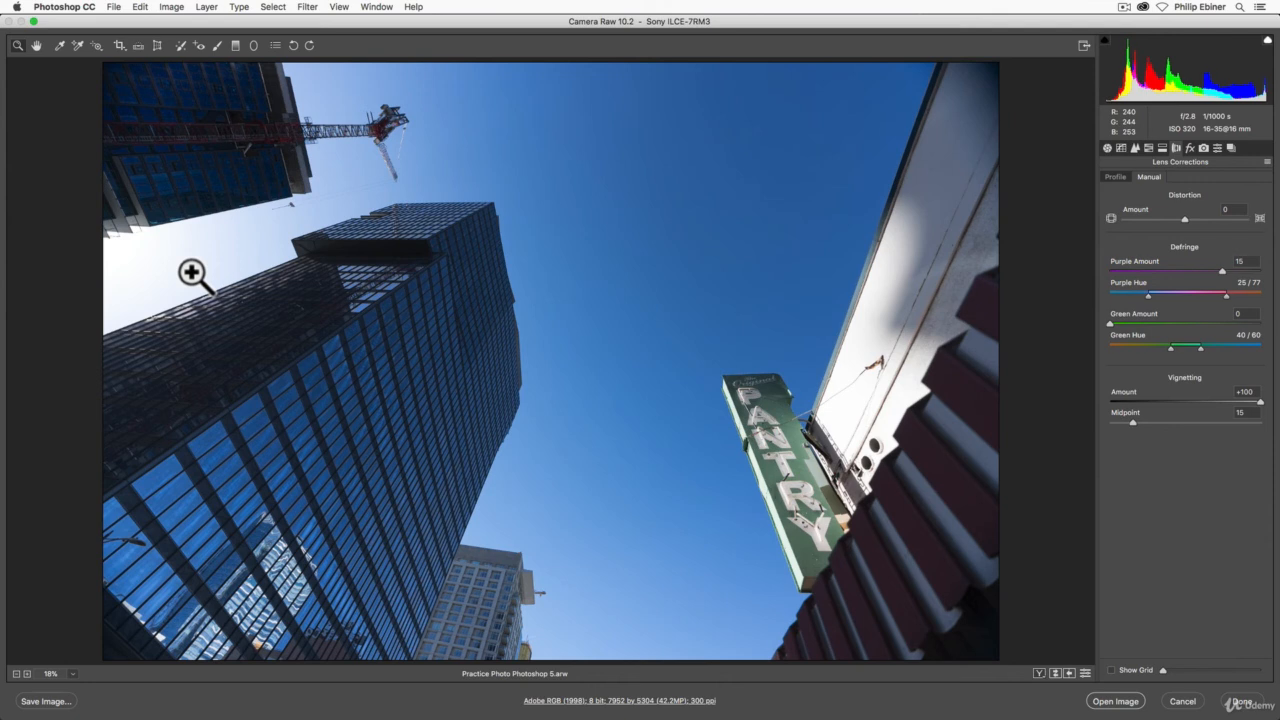
{"action": "left_click", "coordinate": [1116, 177]}
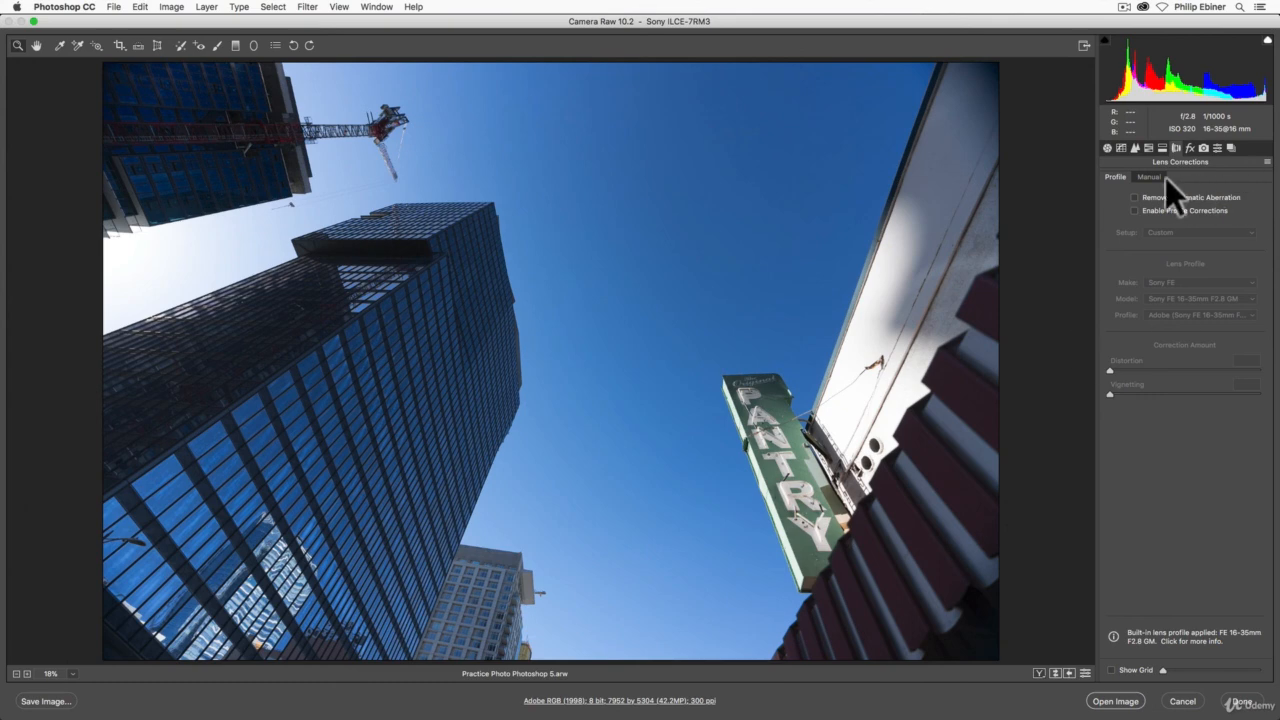
{"action": "left_click", "coordinate": [1150, 177]}
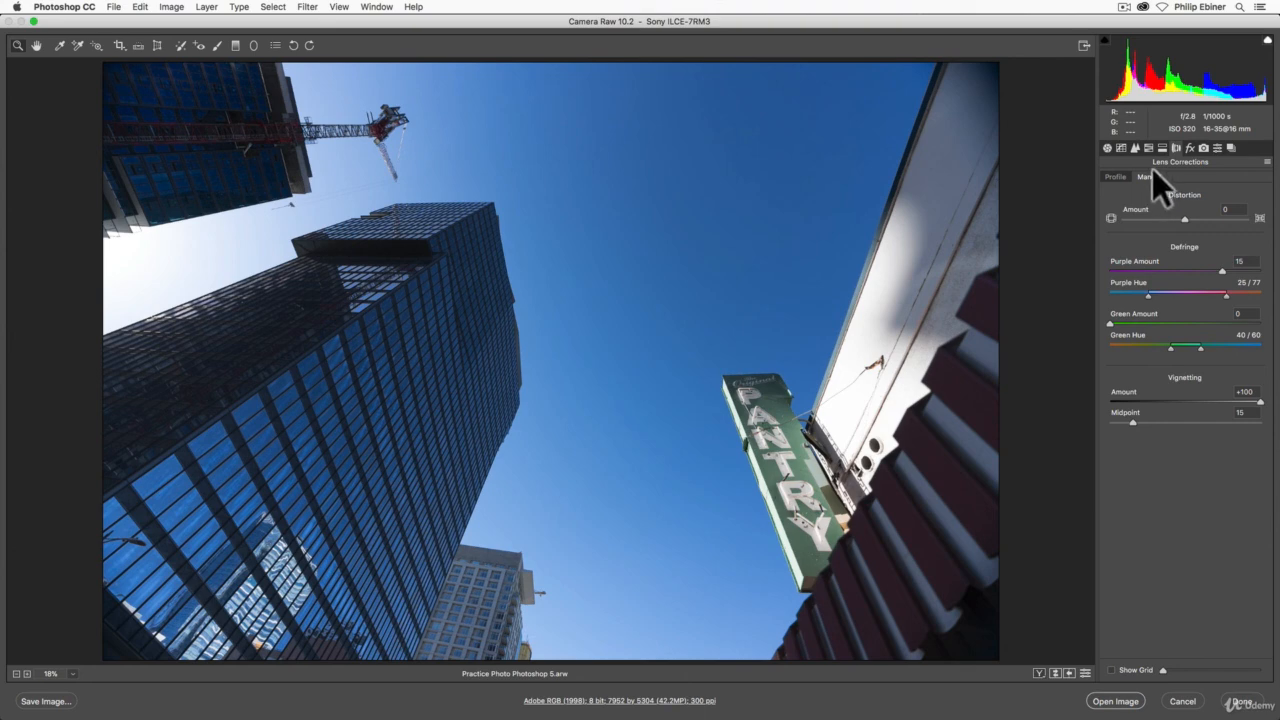
{"action": "left_click", "coordinate": [1113, 176]}
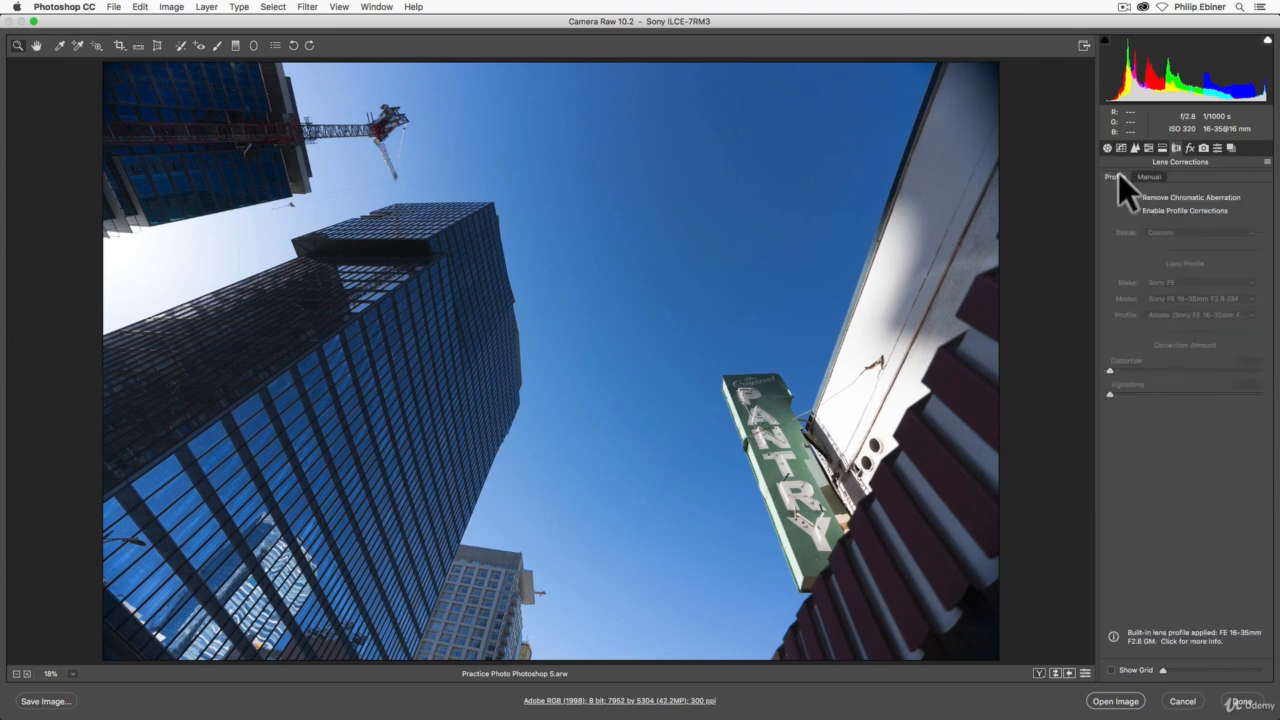